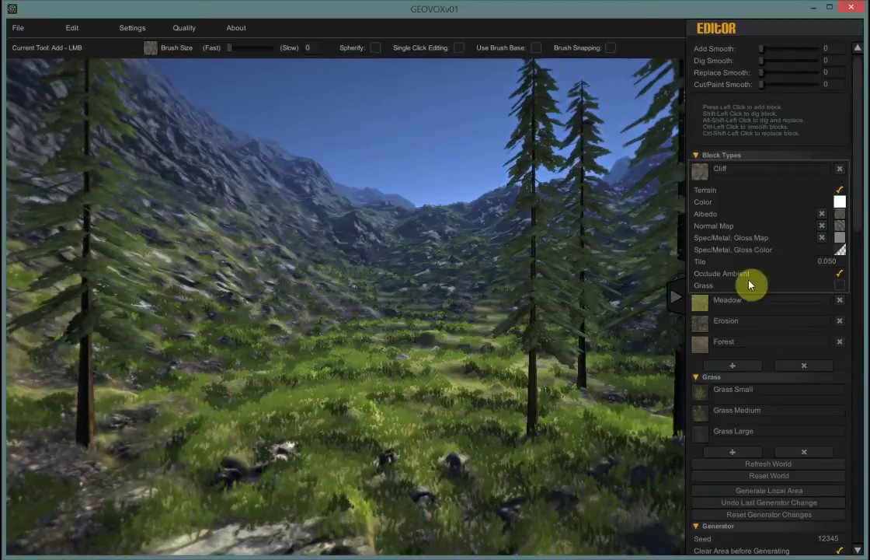
Remove the Forest block type and refresh the world, checking the valley without its trees
left_click(723, 343)
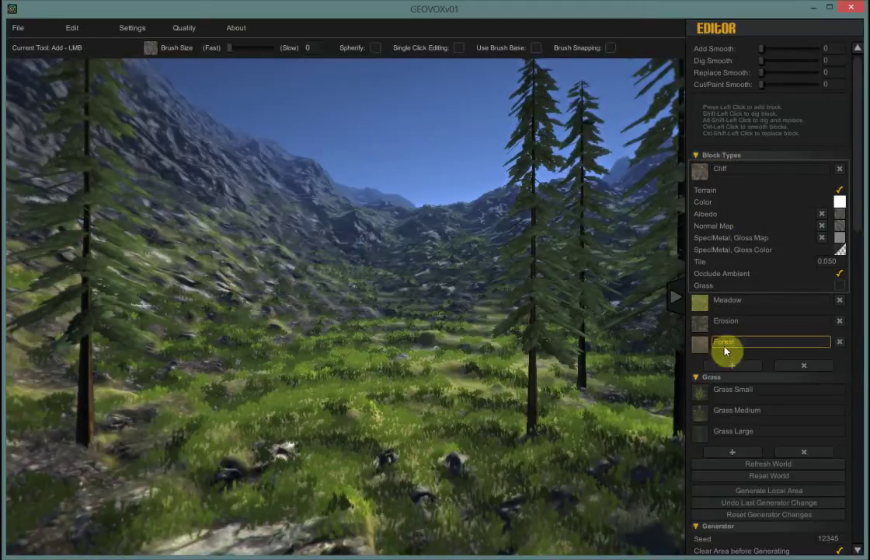
left_click(839, 343)
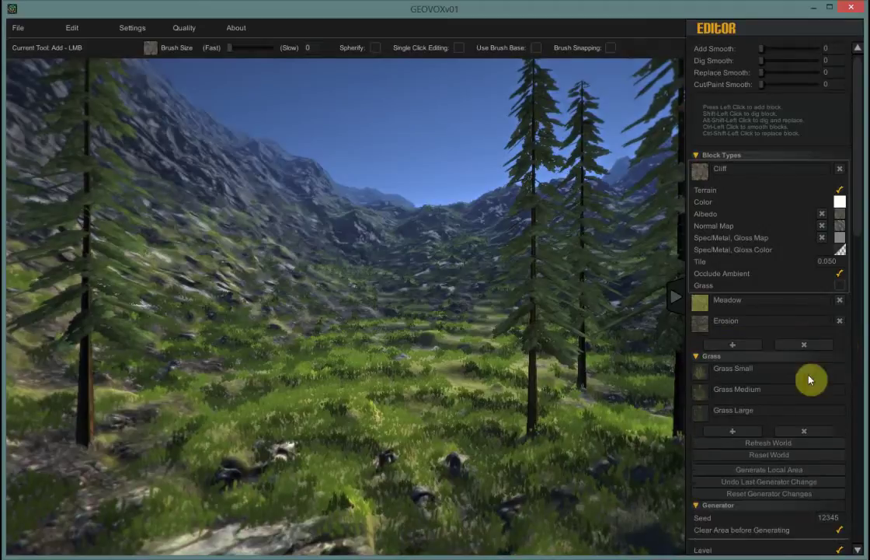
left_click(783, 445)
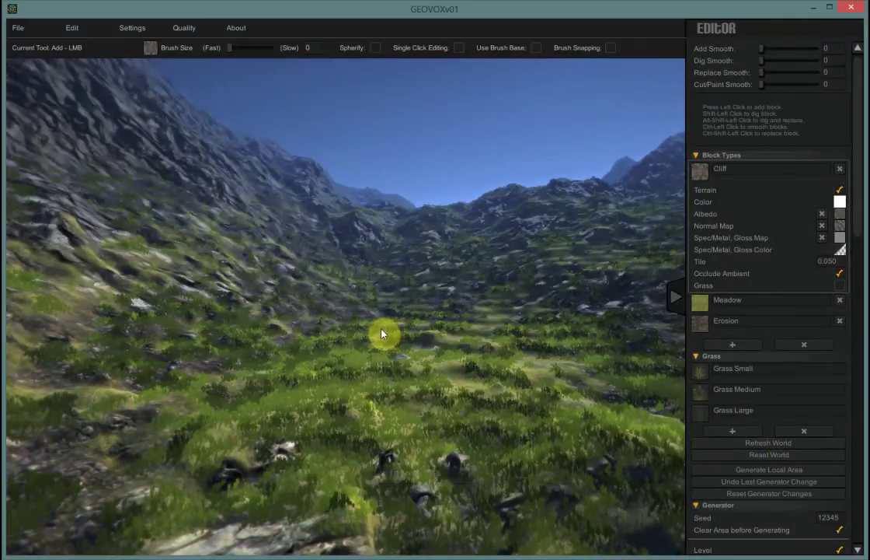
right_click_drag(333, 330, 0, 357)
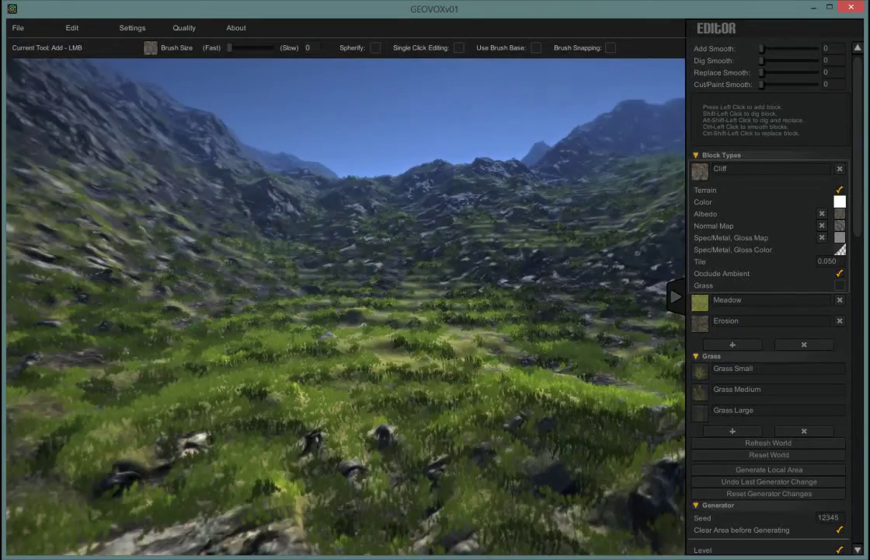
right_click_drag(194, 363, 66, 333)
right_click_drag(415, 375, 370, 374)
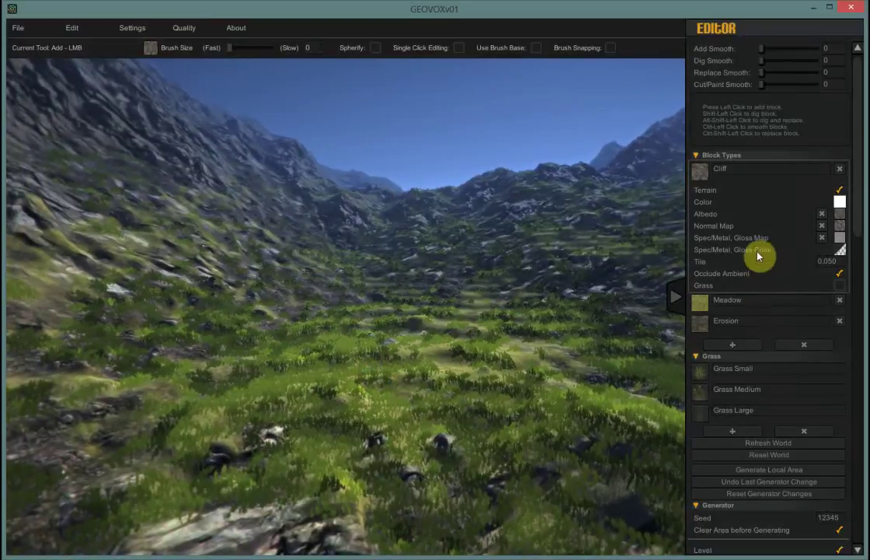
Collapse the Block Types and Grass sections to bring the Generator settings into reach
left_click(698, 156)
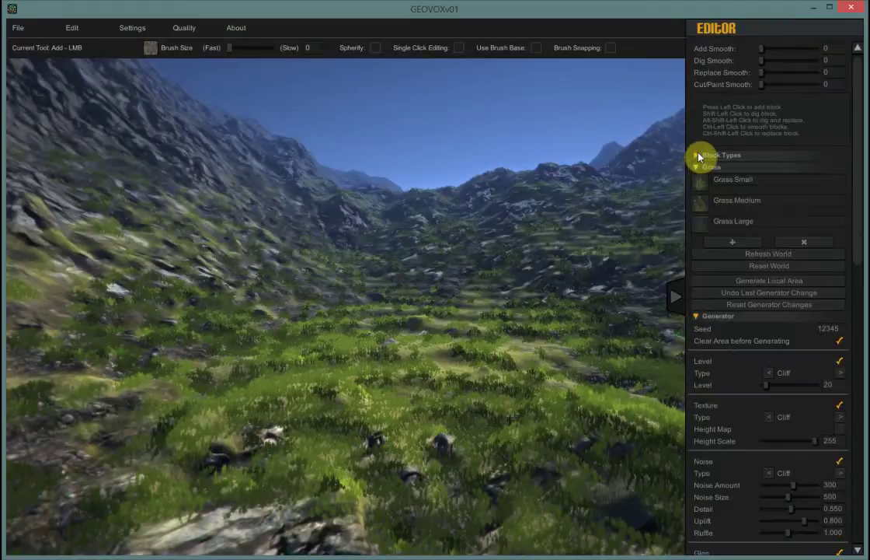
left_click(698, 169)
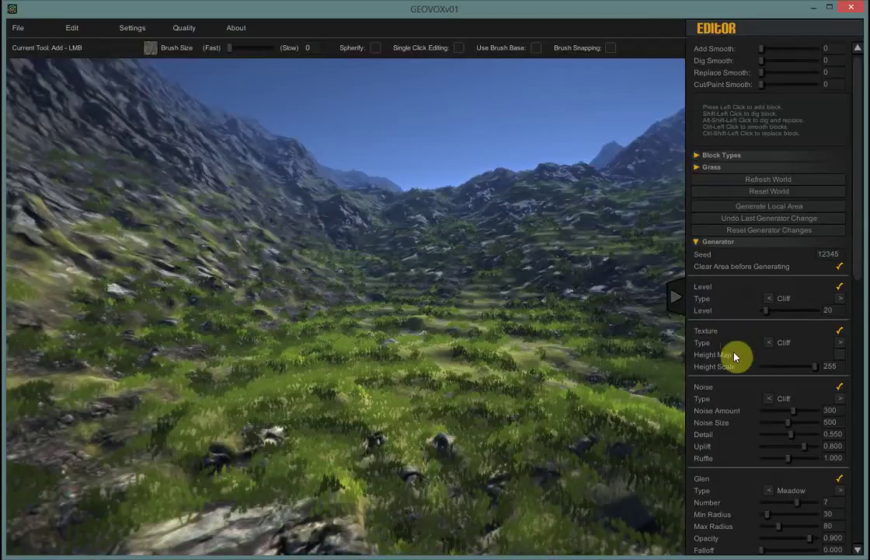
mouse_move(740, 394)
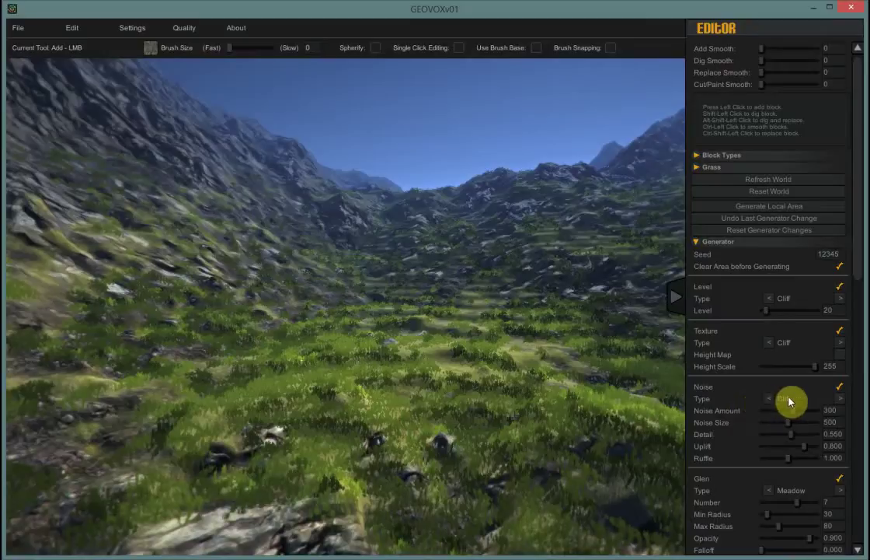
left_click(840, 399)
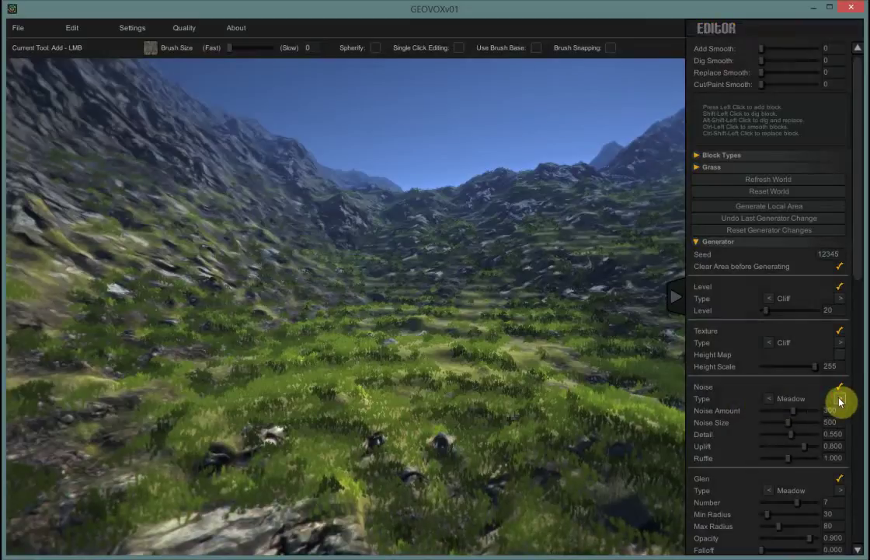
left_click(840, 399)
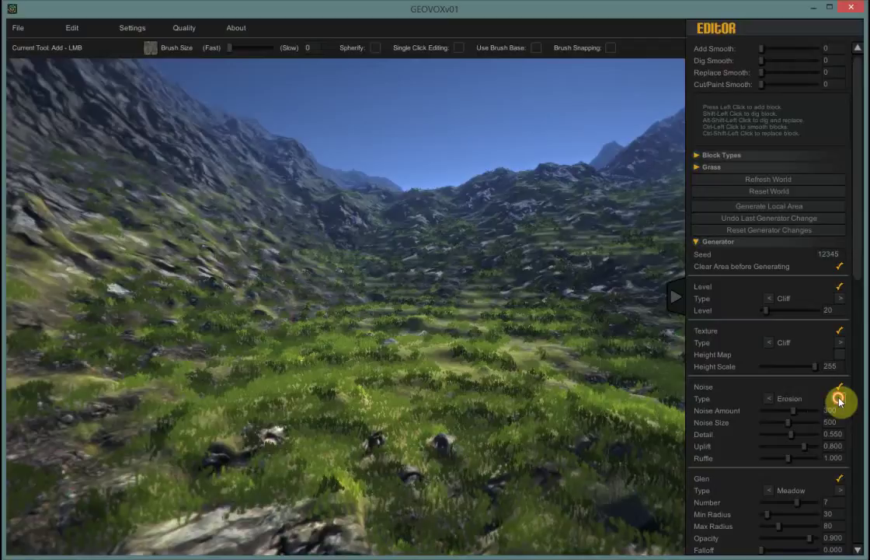
left_click(768, 399)
left_click(767, 399)
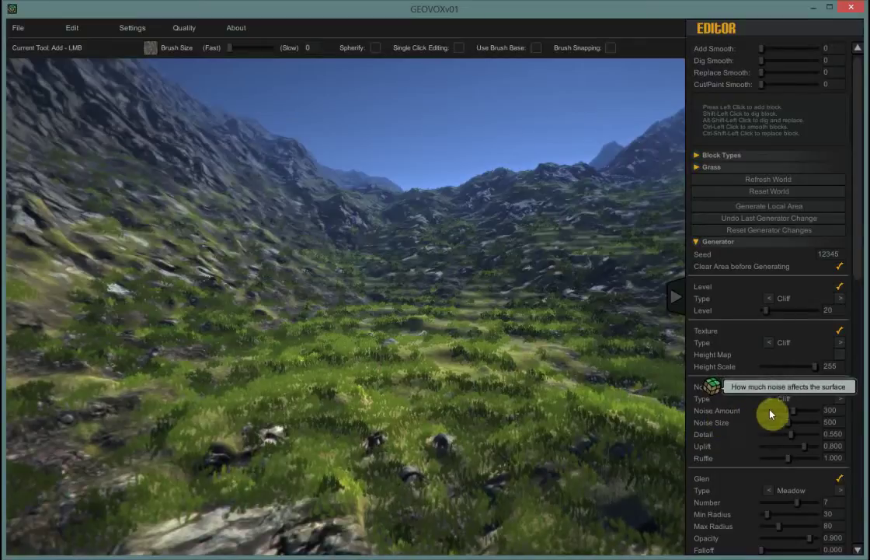
Set the generator's Noise Amount, Noise Size and Detail to 0 and regenerate the local area
left_click_drag(795, 416, 758, 415)
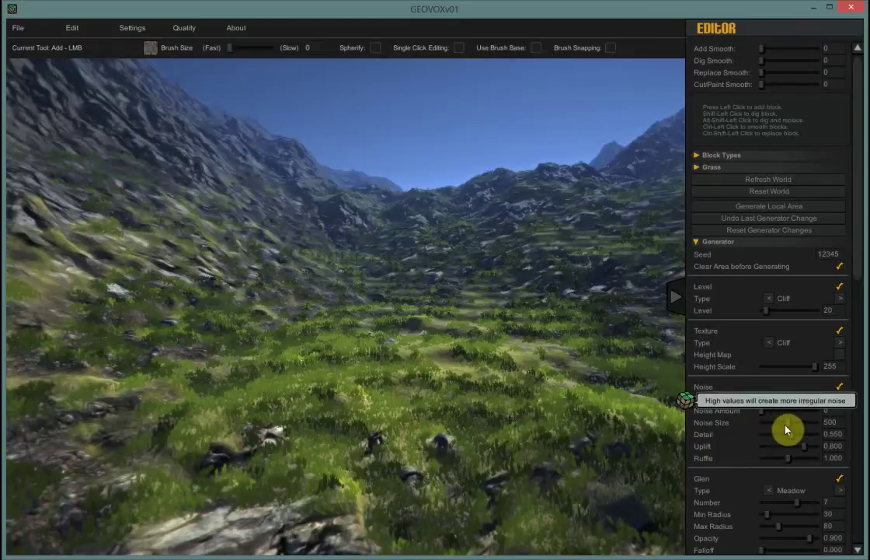
left_click_drag(788, 427, 748, 436)
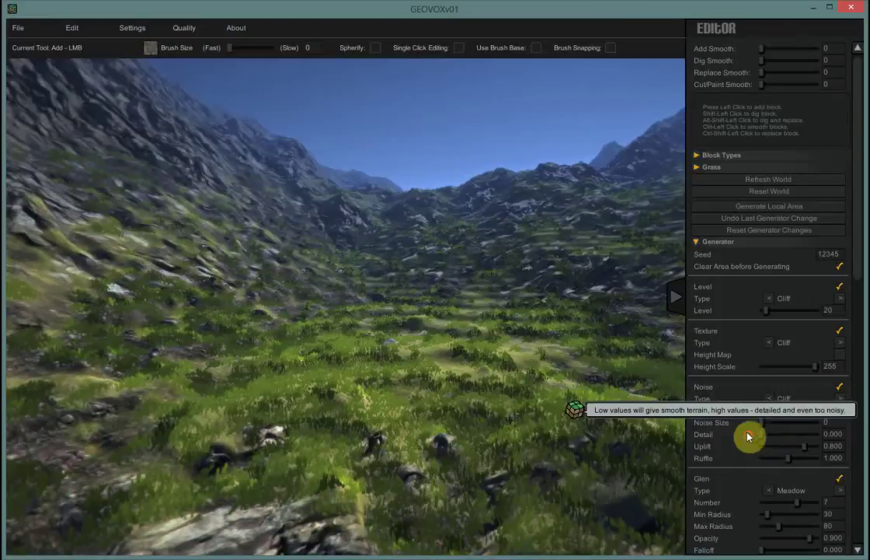
left_click(787, 207)
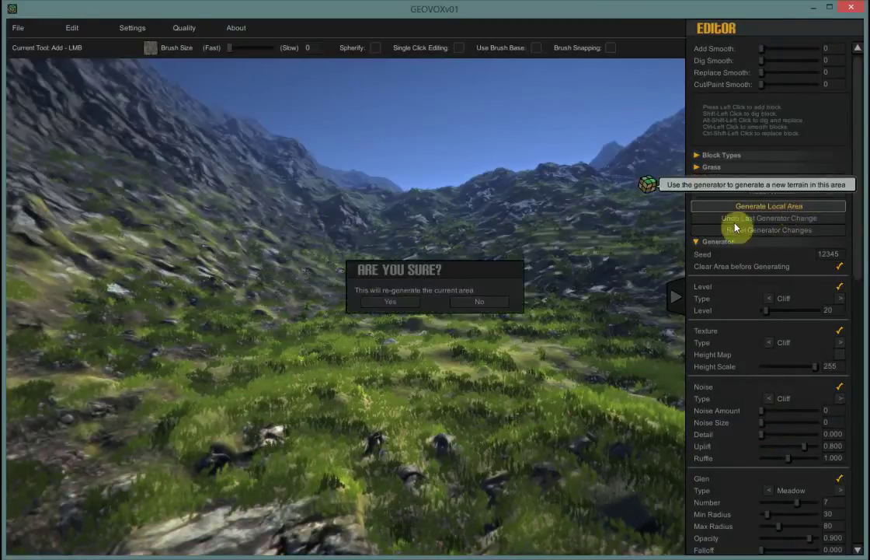
left_click(396, 304)
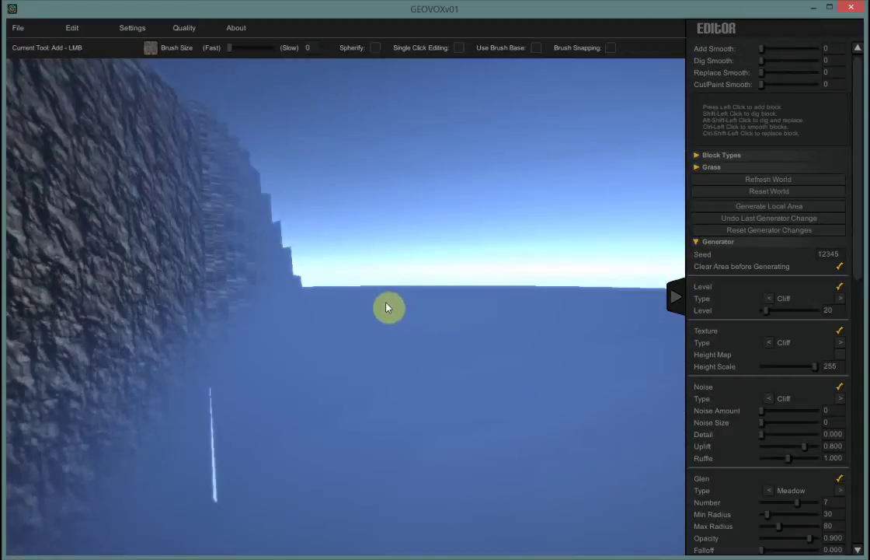
Turn off the fog and toggle the character colliders, keeping the flat generated terrain in view
right_click_drag(353, 326, 524, 491)
key("ctrl")
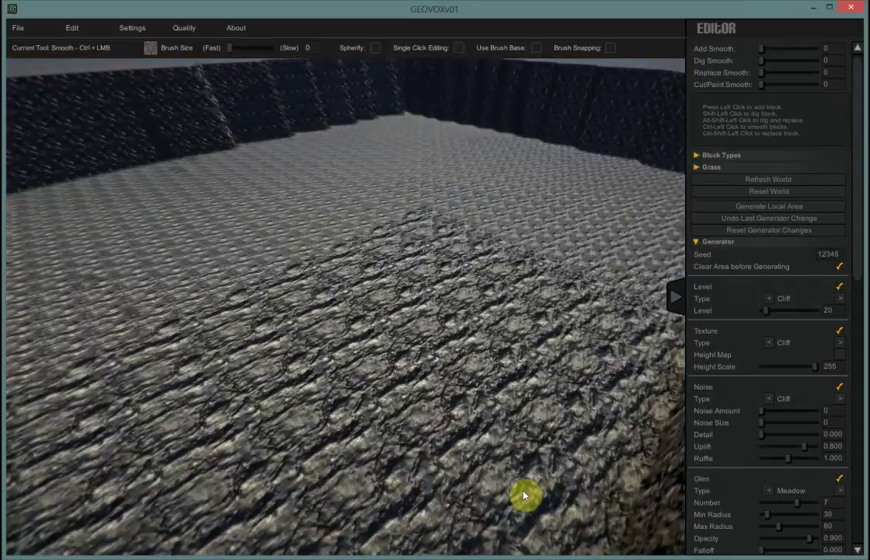
left_click(132, 29)
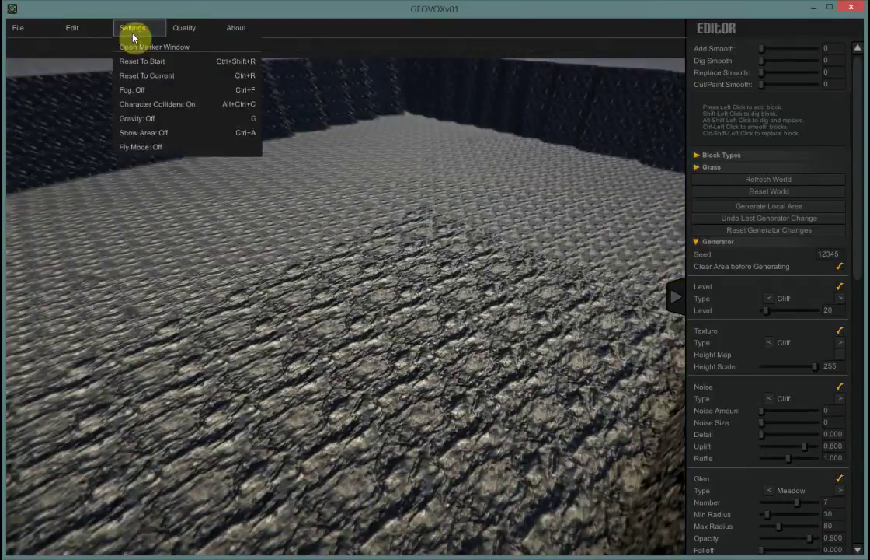
left_click(135, 106)
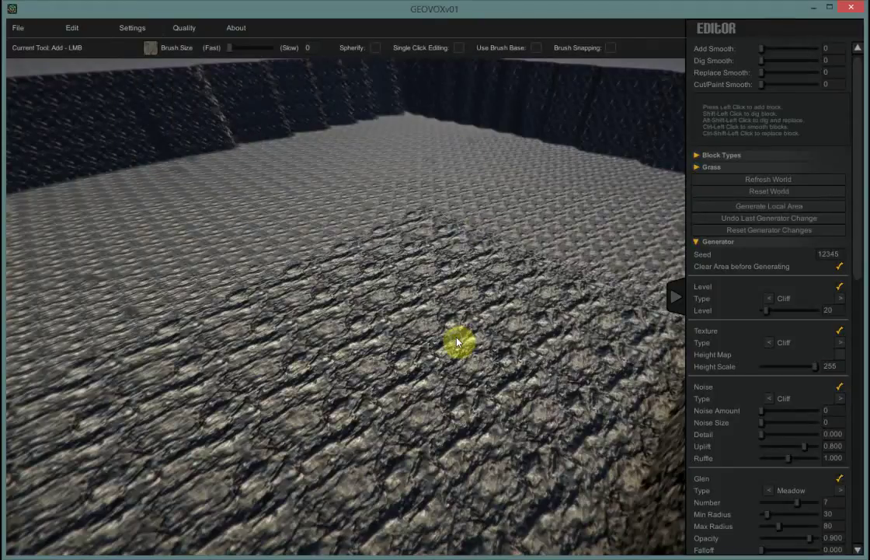
right_click_drag(458, 342, 454, 288)
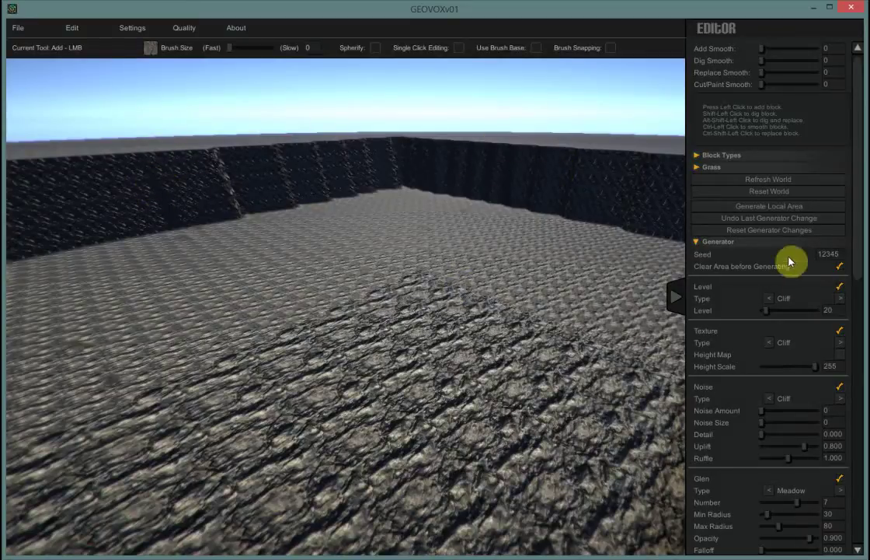
left_click_drag(863, 220, 859, 515)
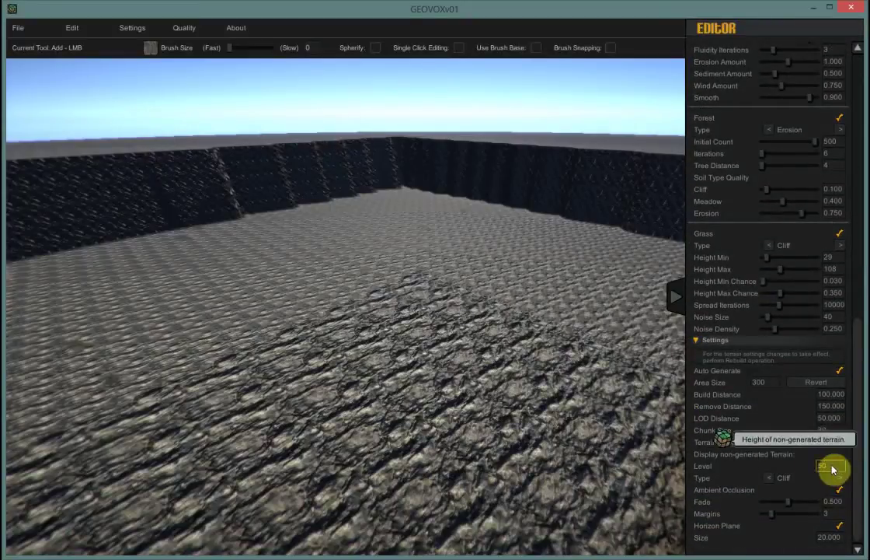
left_click(840, 528)
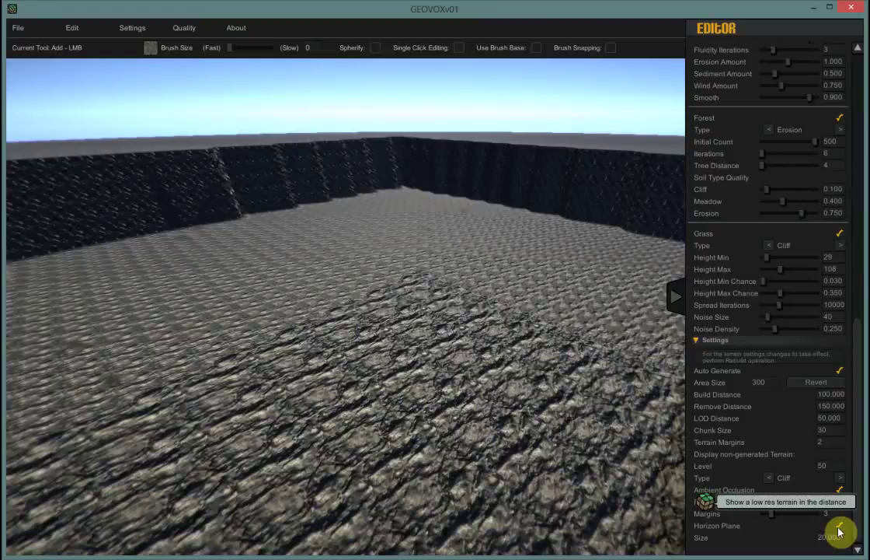
left_click(839, 528)
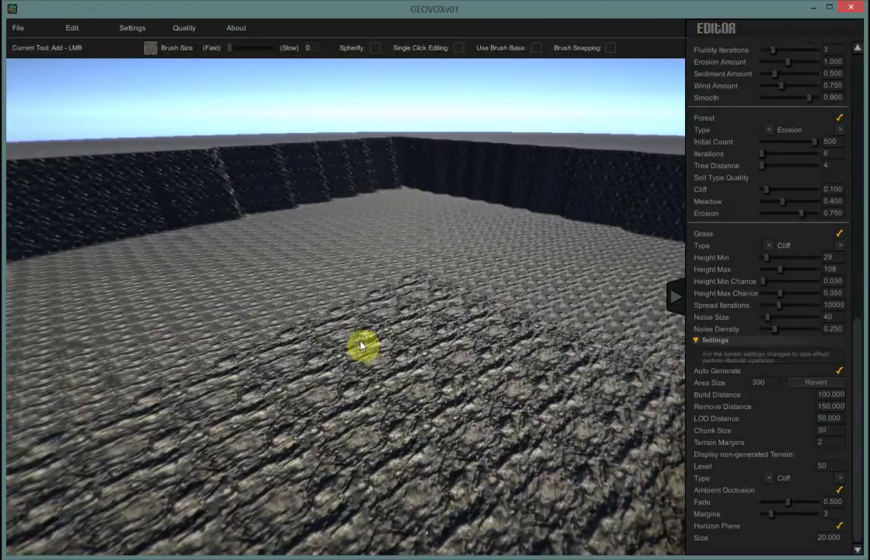
Look around the flat terrain and its surrounding walls, and apply Reset To Current
right_click_drag(361, 345, 437, 417)
right_click_drag(360, 390, 332, 346)
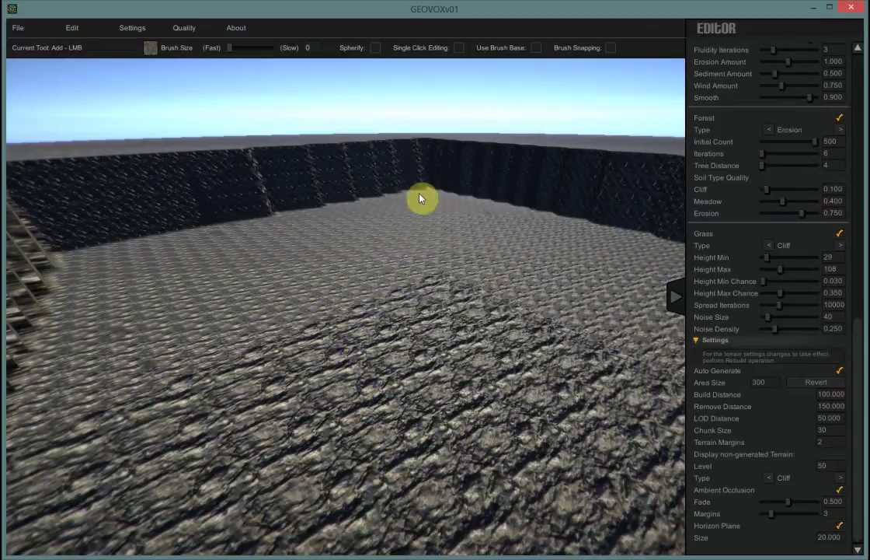
key("ctrl+r")
right_click_drag(380, 264, 390, 287)
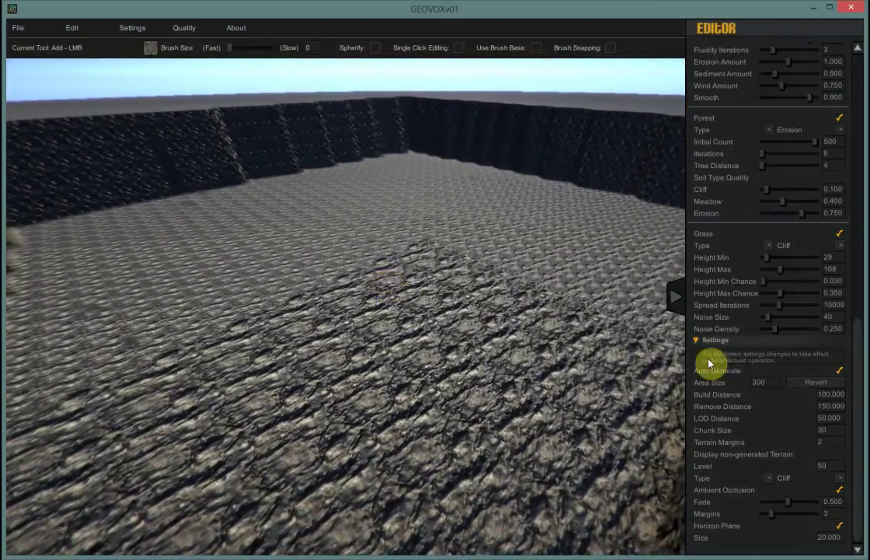
Set the Noise Amount to 500, regenerate the local area and inspect the resulting terrain
scroll(756, 300, "up", 3)
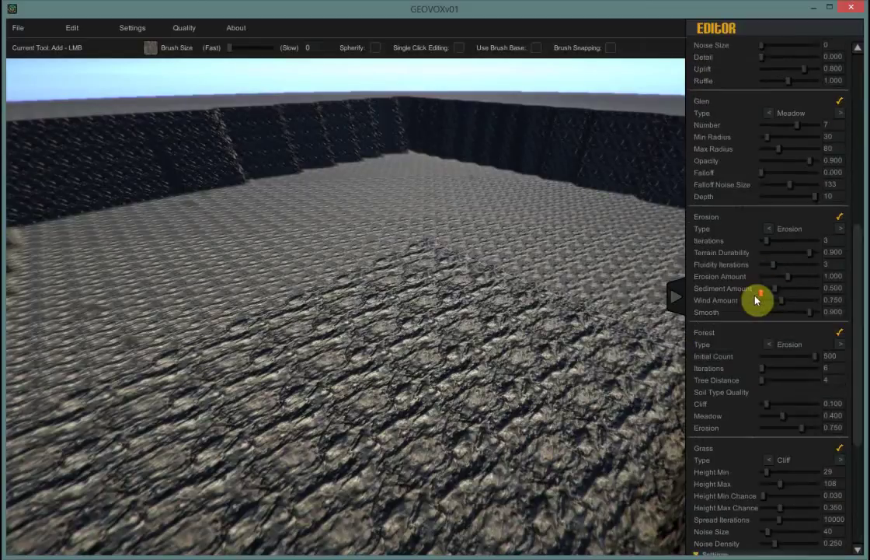
scroll(757, 298, "up", 5)
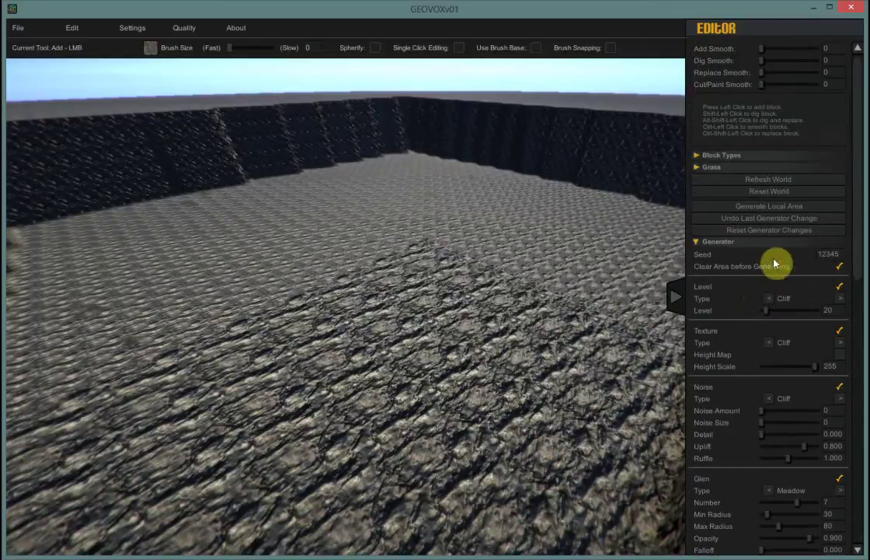
scroll(777, 408, "down", 3)
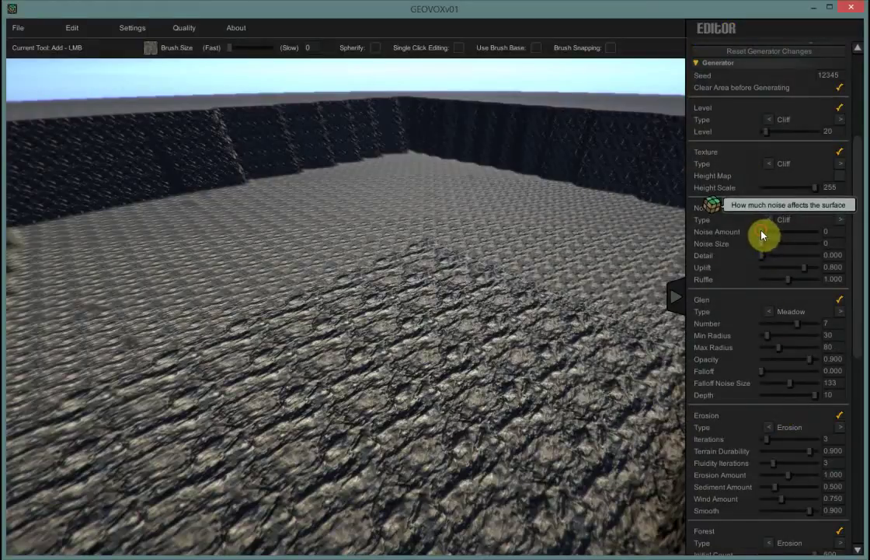
left_click_drag(763, 233, 830, 237)
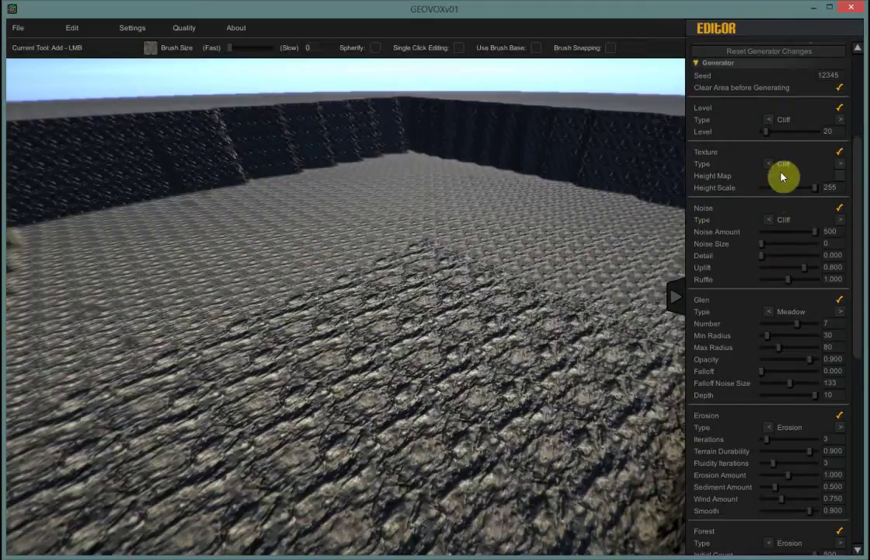
scroll(784, 176, "up", 3)
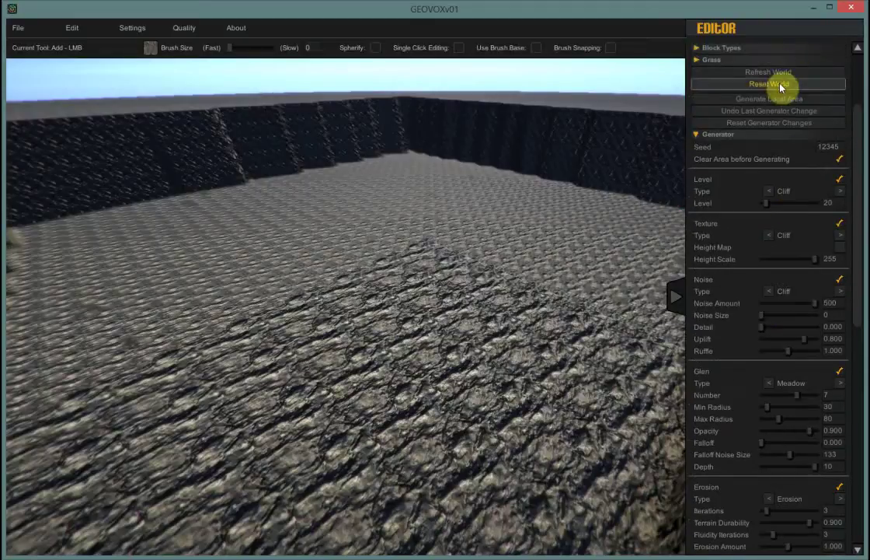
left_click(777, 99)
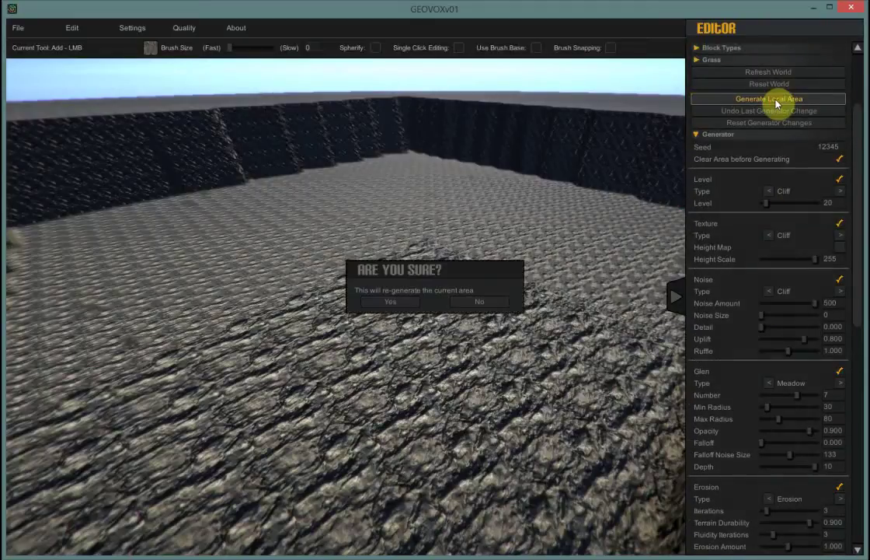
left_click(379, 308)
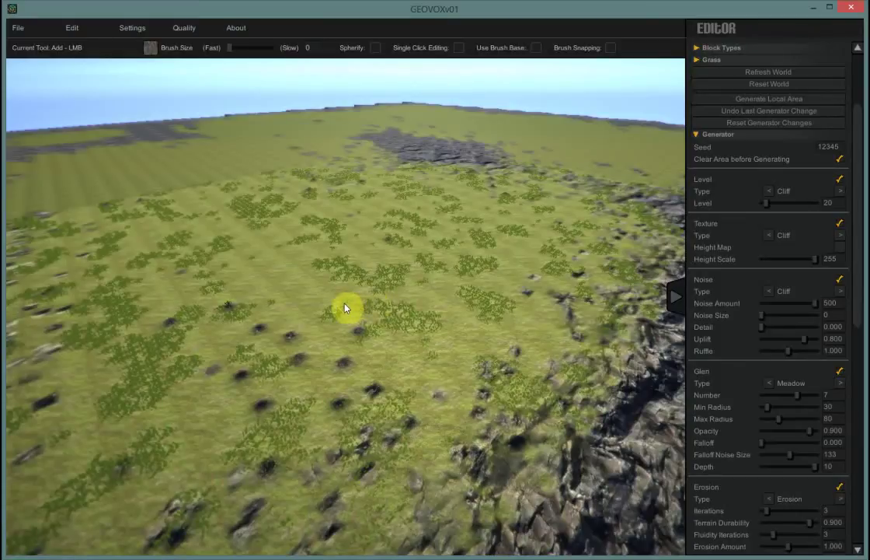
right_click_drag(347, 309, 92, 307)
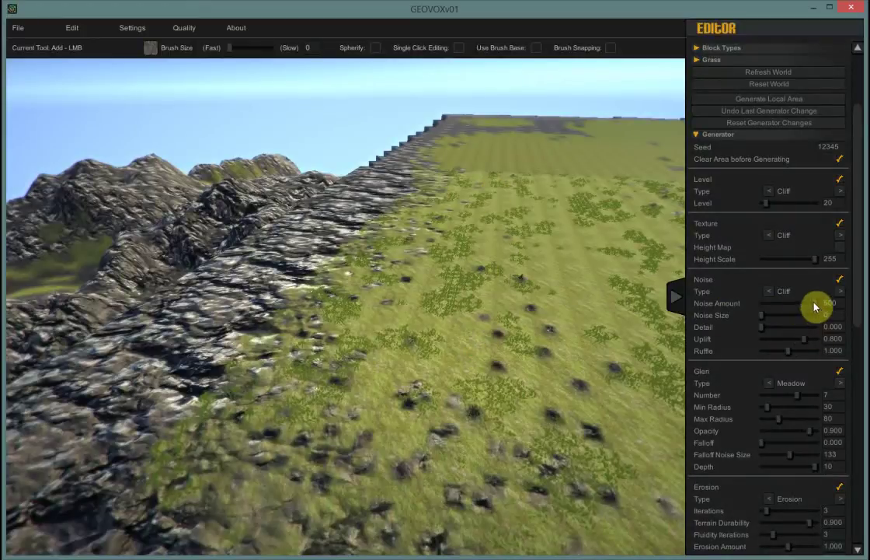
Set the Noise Amount to 255 and regenerate the local area
left_click_drag(815, 306, 789, 313)
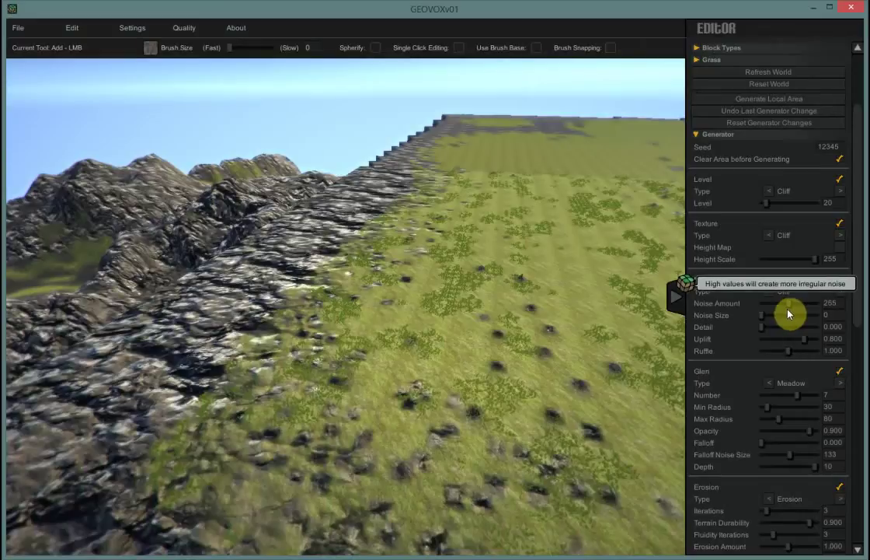
left_click(790, 100)
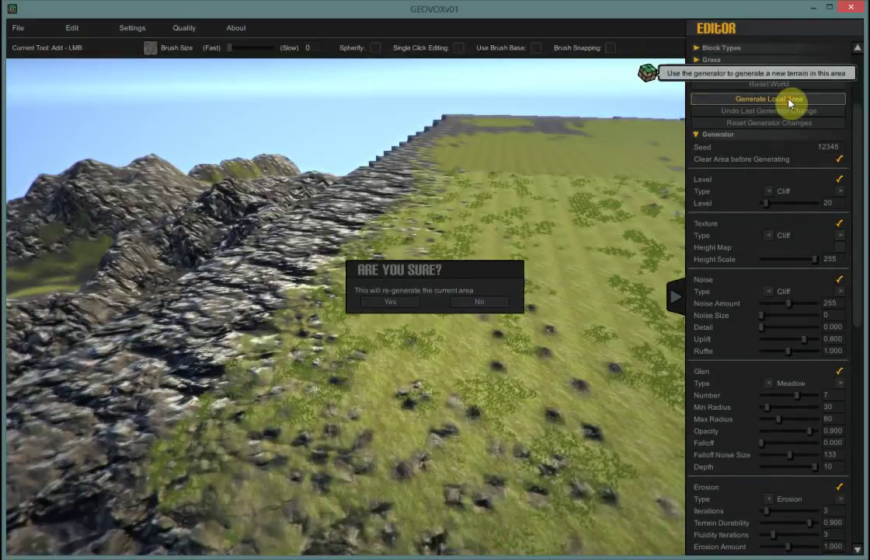
left_click(393, 302)
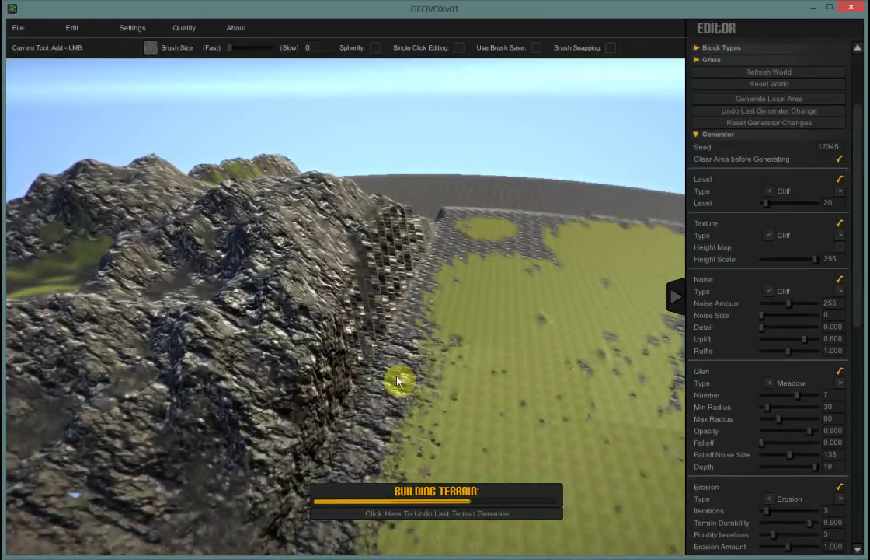
Set the Noise Size to 488 and regenerate the local area
right_click_drag(413, 382, 778, 373)
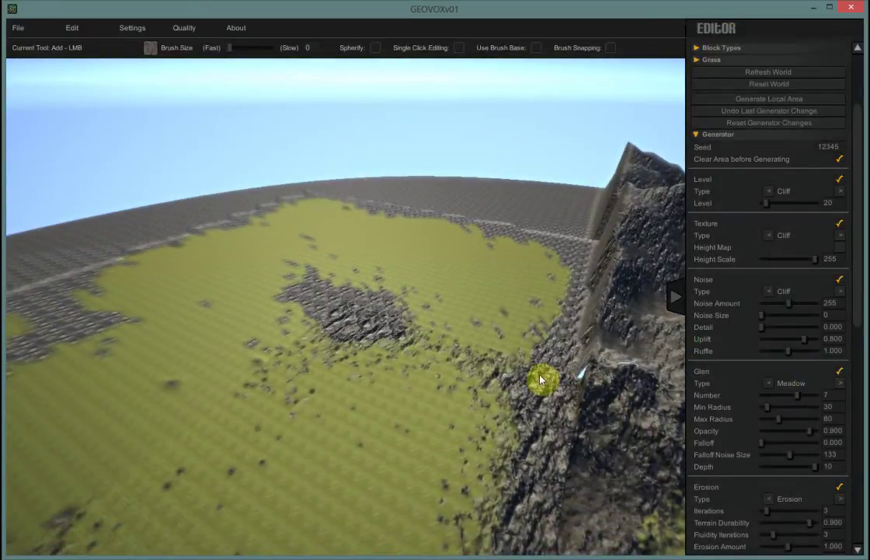
right_click_drag(498, 397, 461, 411)
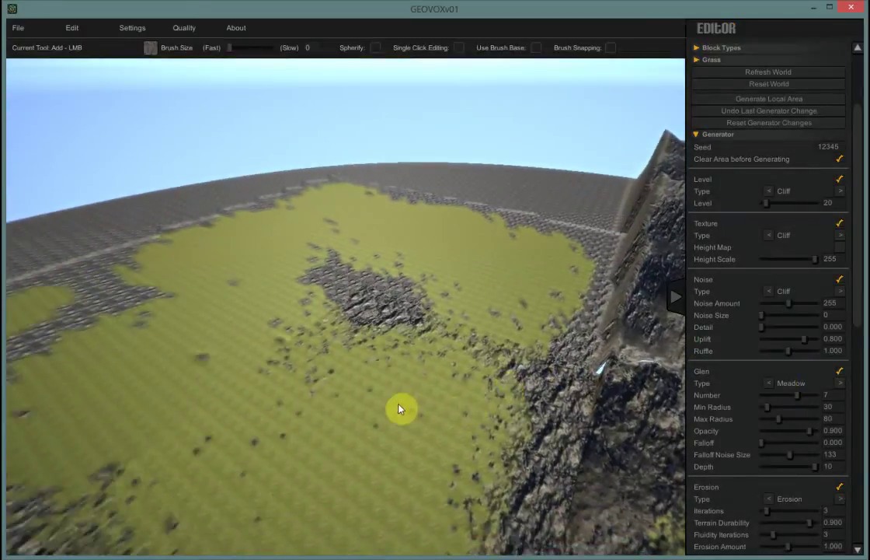
right_click_drag(399, 410, 378, 403)
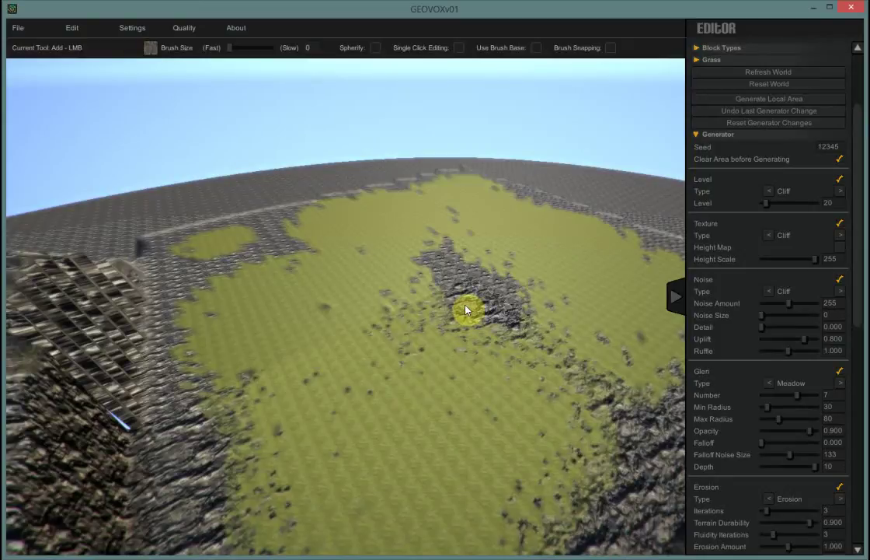
left_click(762, 320)
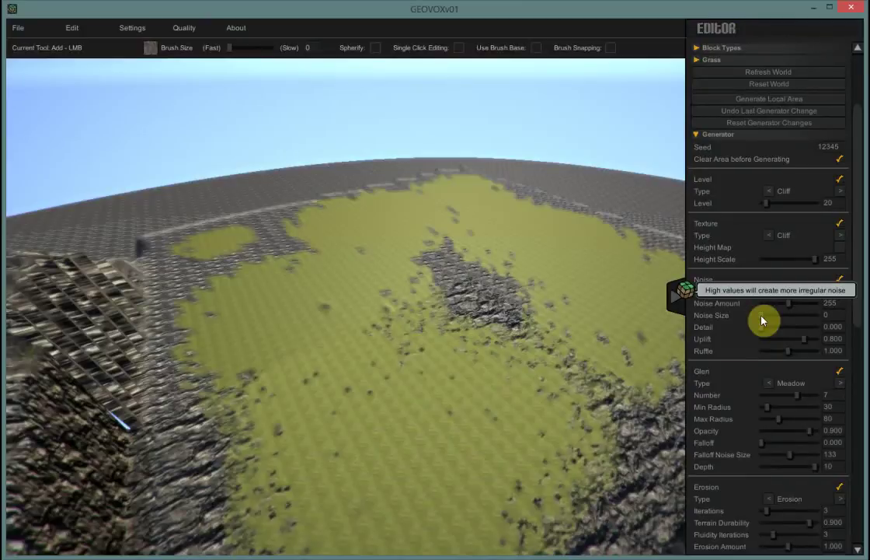
left_click_drag(761, 320, 788, 321)
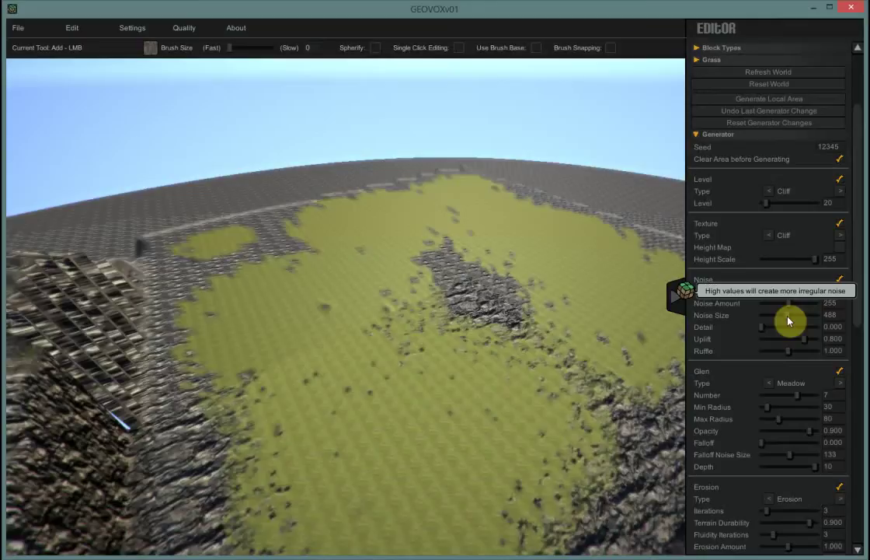
left_click(769, 100)
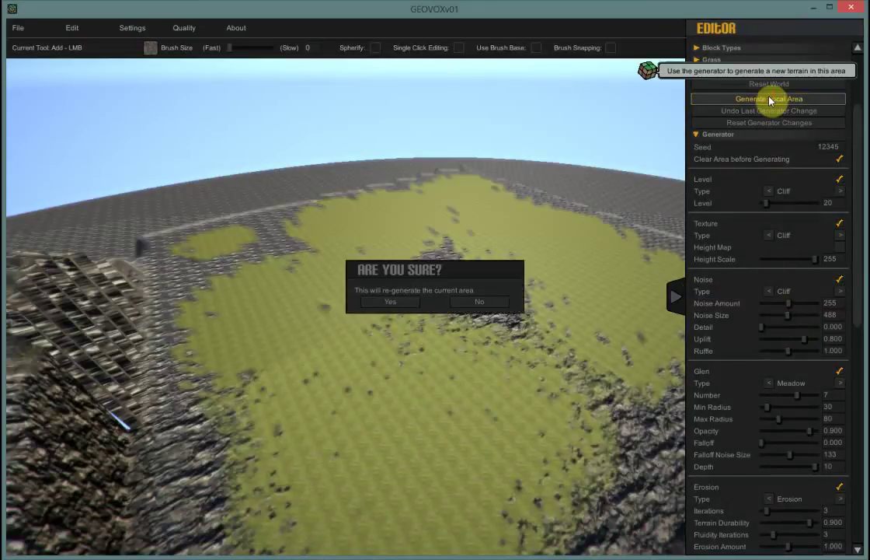
left_click(381, 305)
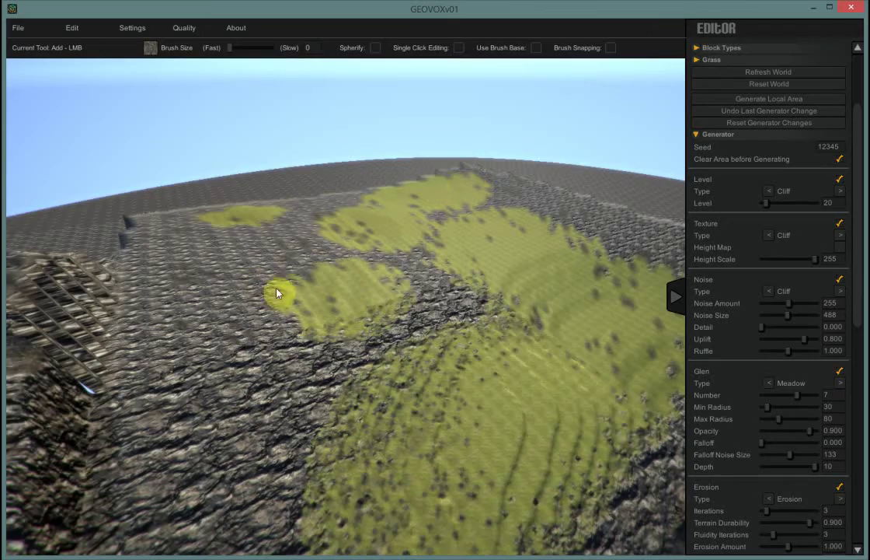
Inspect the regenerated terrain, set the noise Detail to 0.478 and regenerate the local area
right_click_drag(225, 304, 341, 359)
right_click_drag(460, 339, 238, 284)
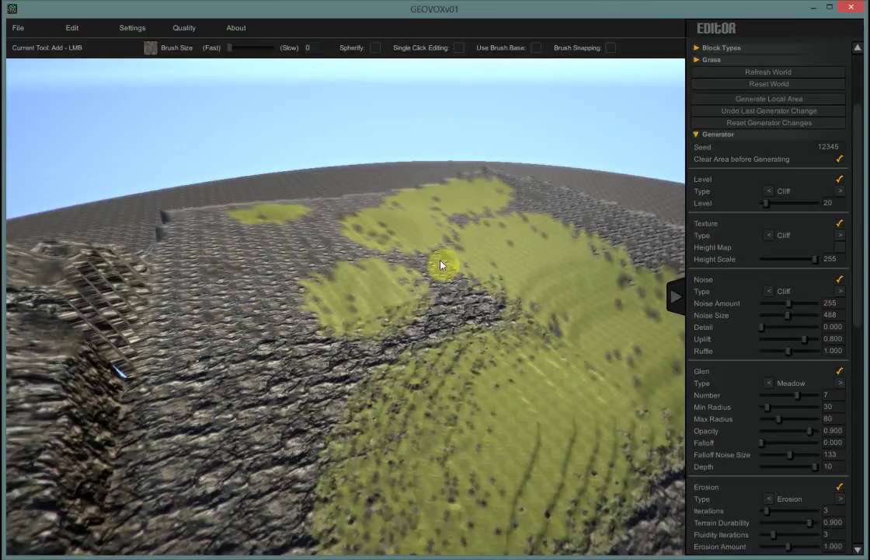
right_click_drag(301, 325, 331, 461)
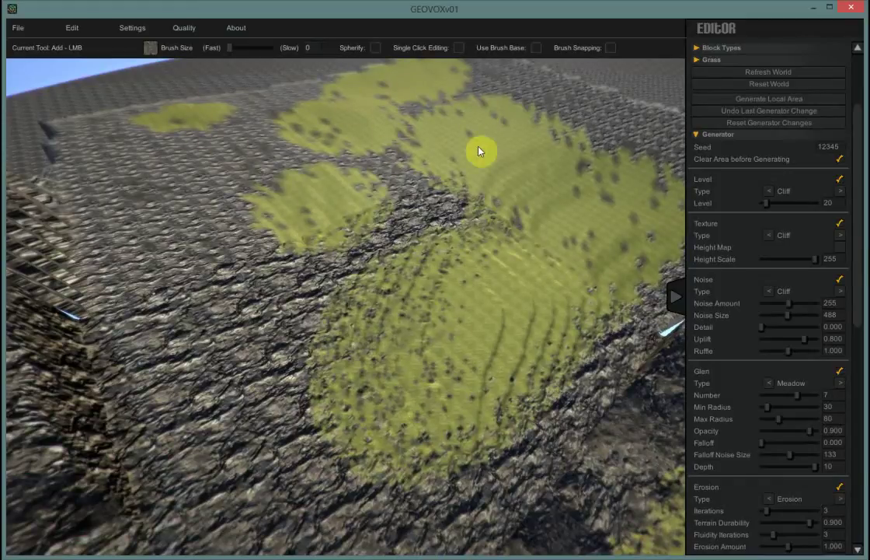
right_click_drag(456, 354, 472, 326)
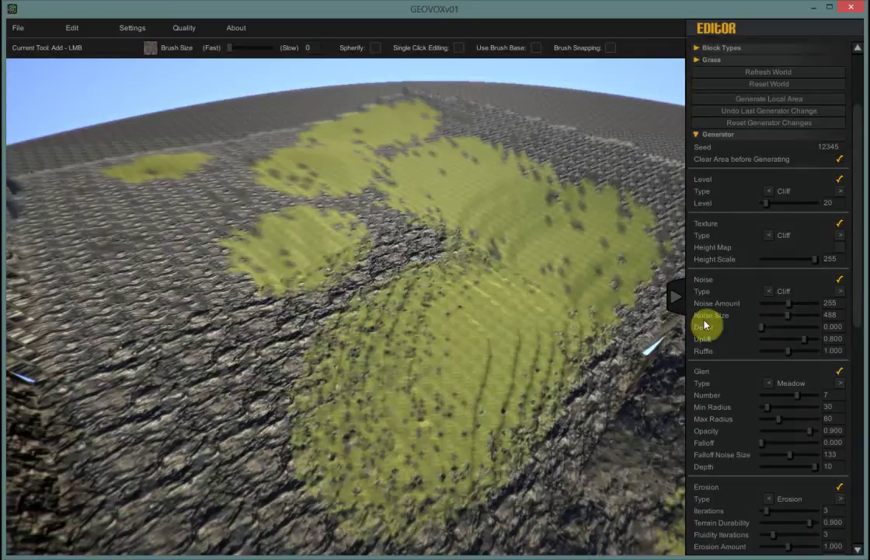
mouse_move(763, 332)
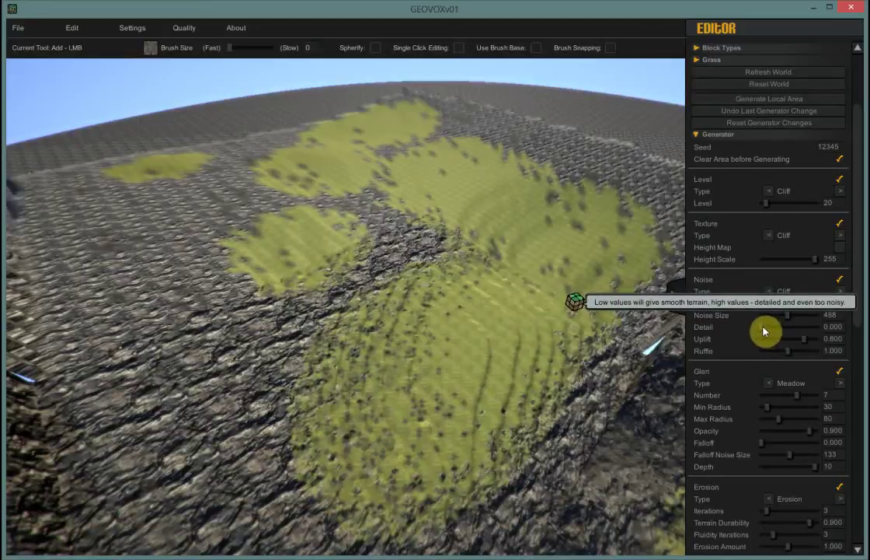
left_click_drag(764, 330, 787, 333)
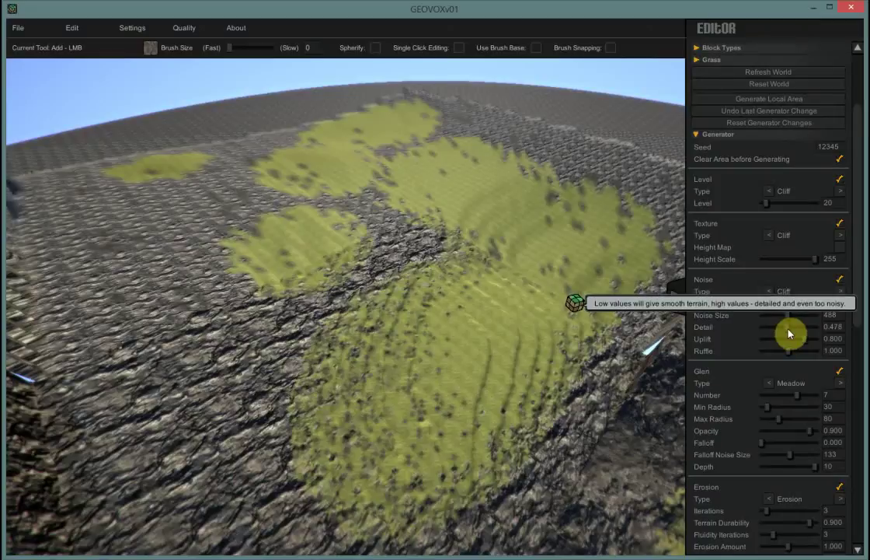
left_click(787, 99)
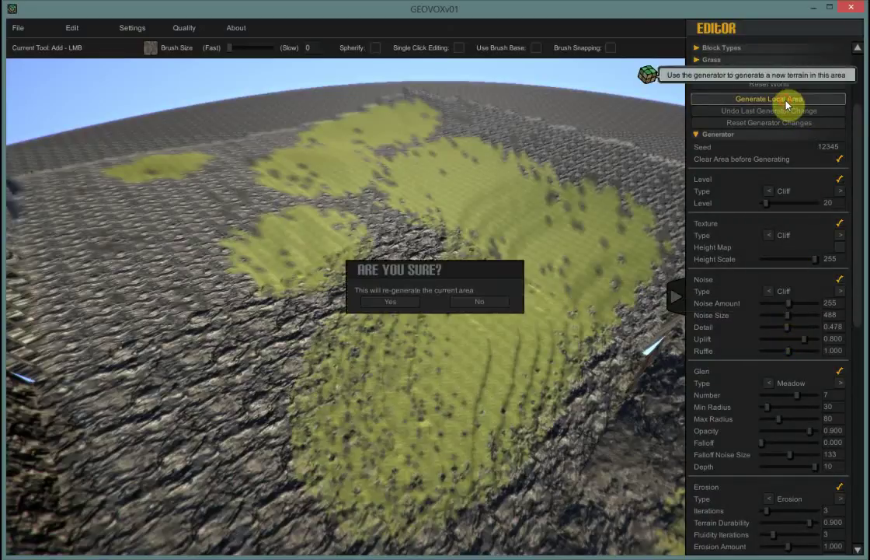
left_click(390, 302)
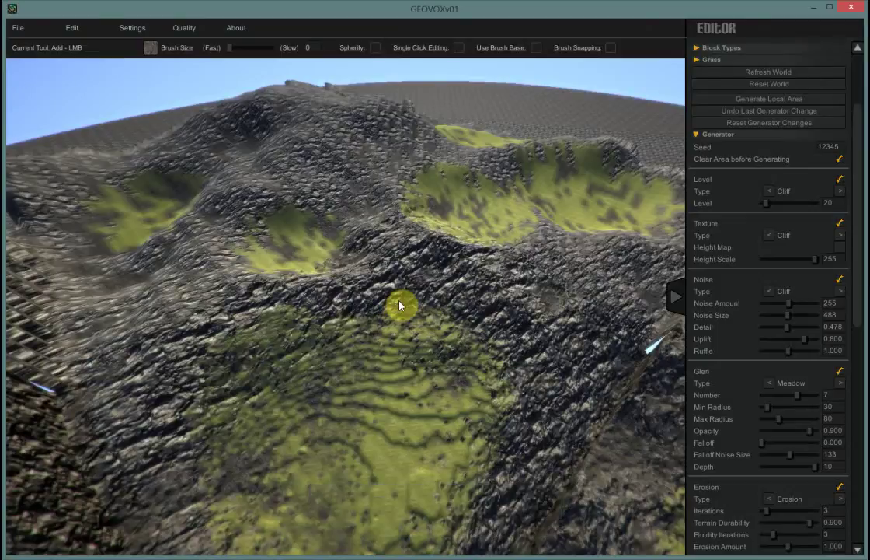
Raise the noise Detail to 0.822 and regenerate the local area
right_click_drag(408, 324, 388, 284)
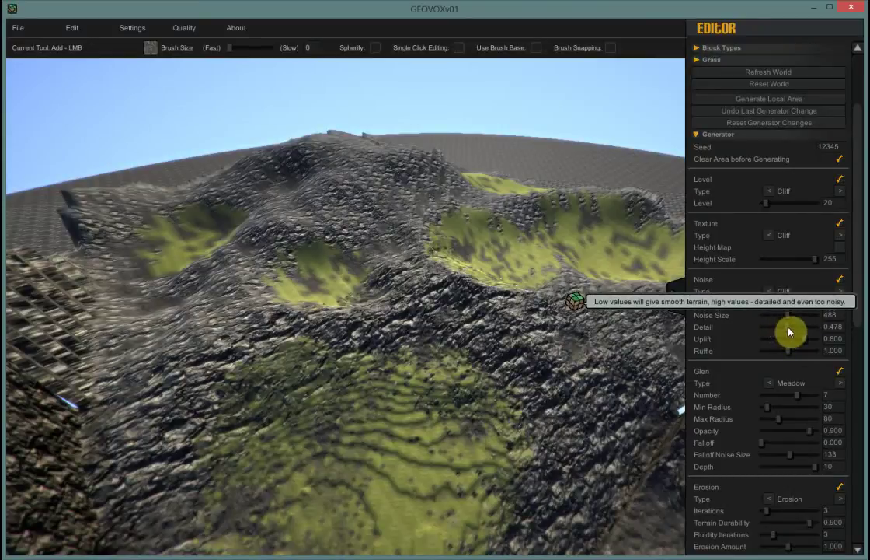
left_click_drag(789, 332, 807, 327)
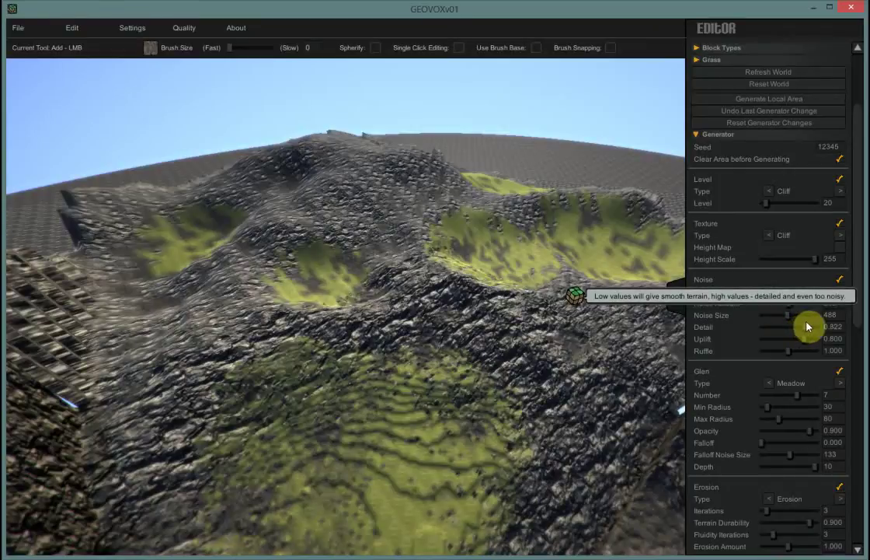
left_click(749, 100)
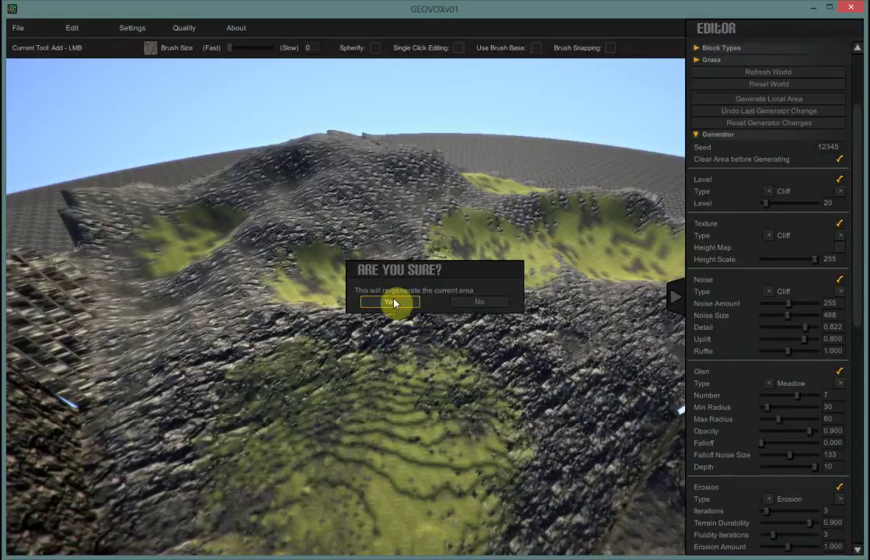
left_click(394, 302)
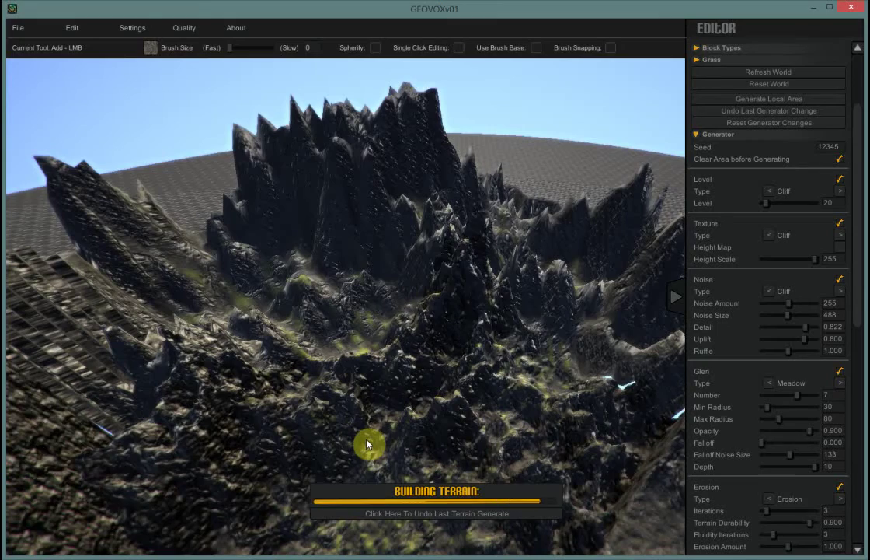
Set the noise Detail to 0.511 and the Noise Size to 299, and regenerate the local area
right_click_drag(386, 429, 420, 478)
right_click_drag(359, 430, 381, 451)
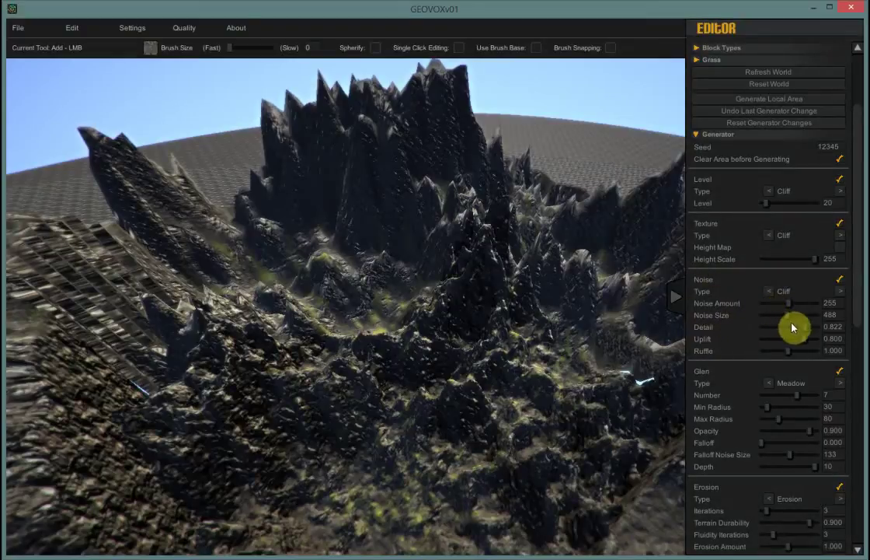
left_click_drag(806, 333, 792, 340)
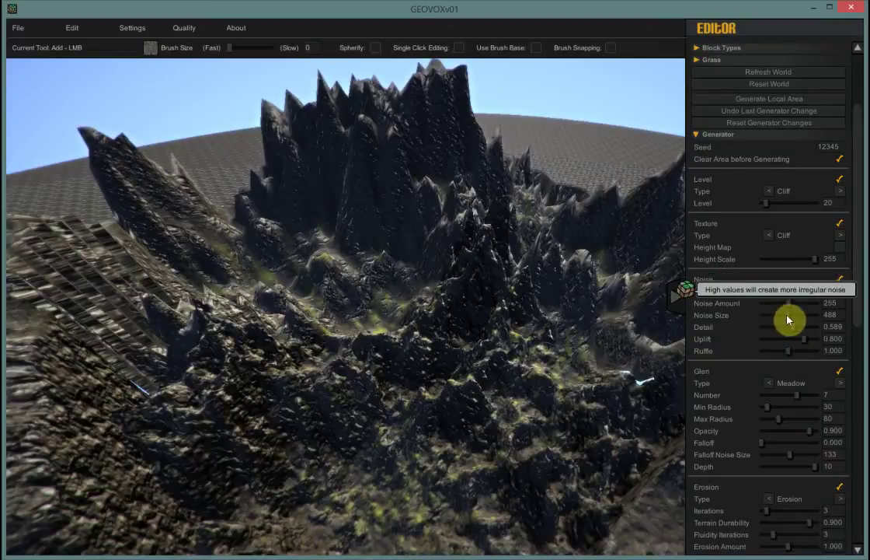
mouse_move(787, 316)
left_mouse_down()
mouse_move(777, 327)
mouse_move(791, 334)
left_mouse_up()
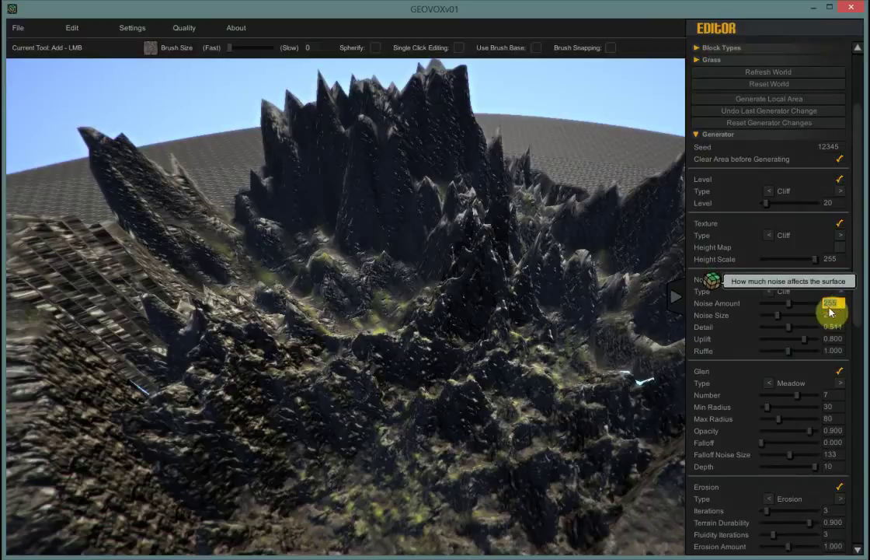
left_click(789, 306)
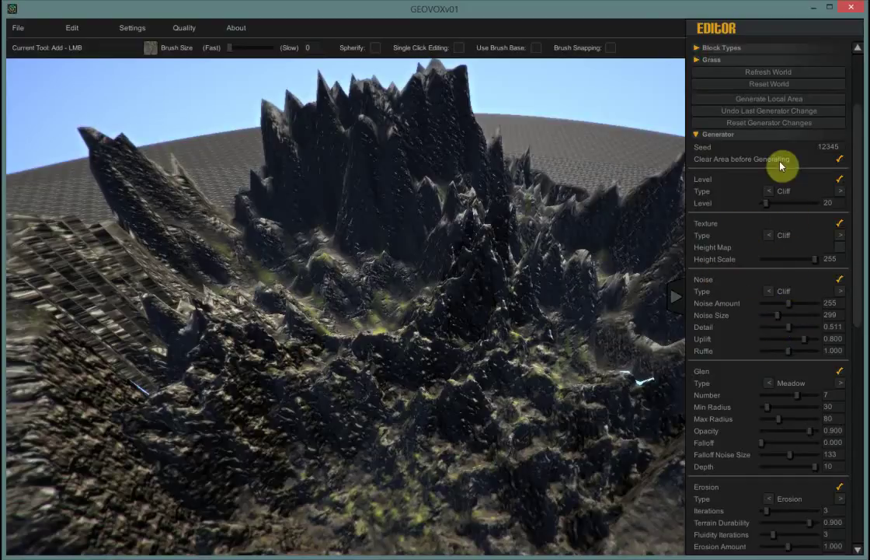
left_click(788, 101)
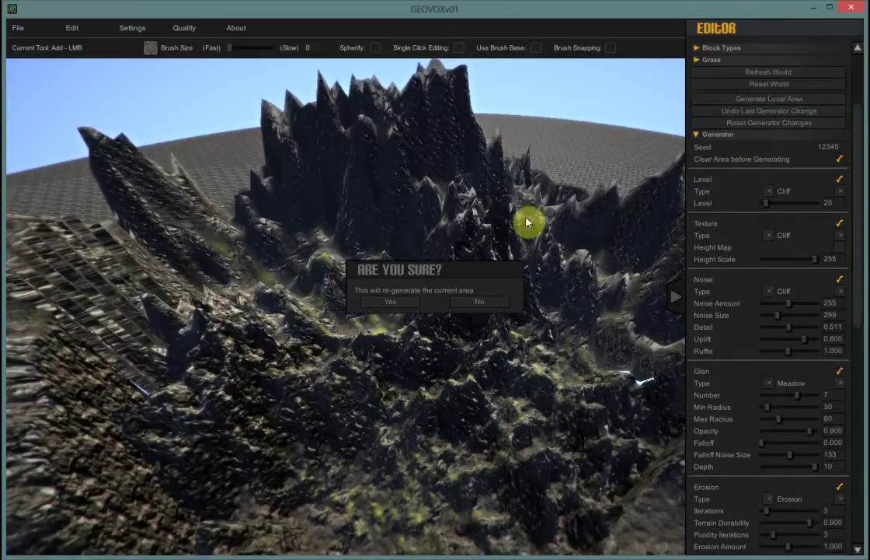
left_click(391, 301)
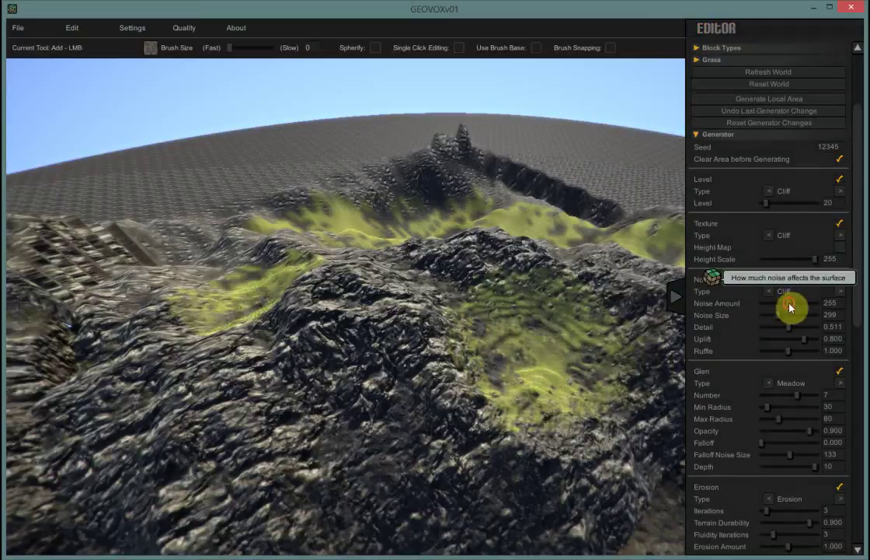
Raise the Noise Amount to 410 and regenerate the local area
left_click_drag(791, 307, 804, 305)
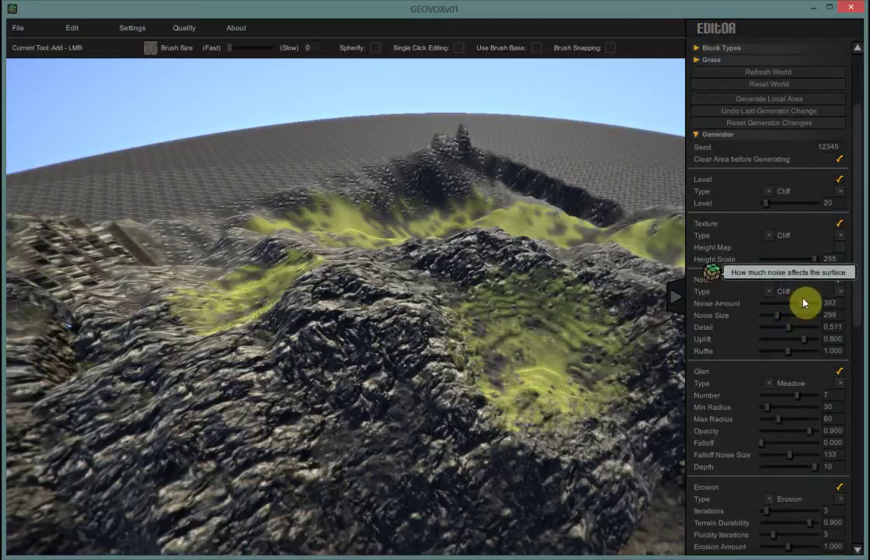
left_click(771, 100)
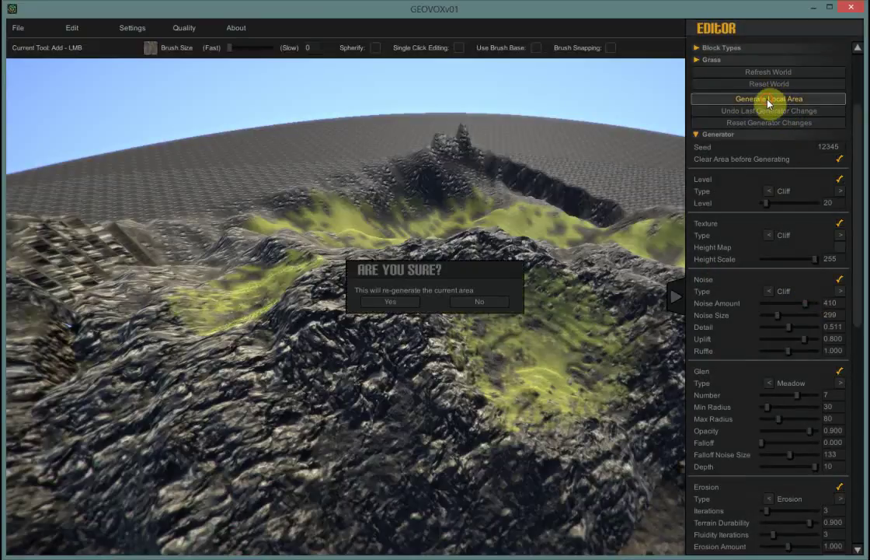
left_click(391, 304)
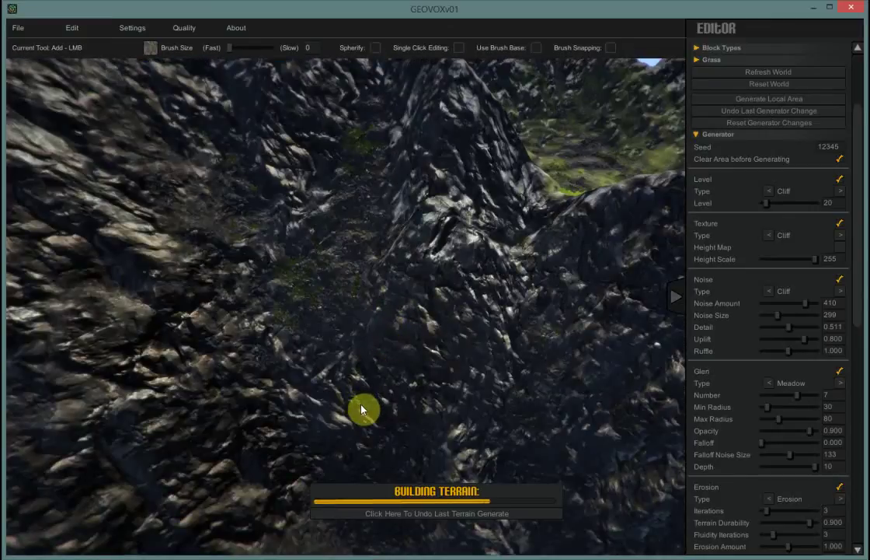
Rise above the regenerated terrain and examine its cliffs, peaks and meadow hollows from a distance
right_click_drag(362, 409, 288, 383)
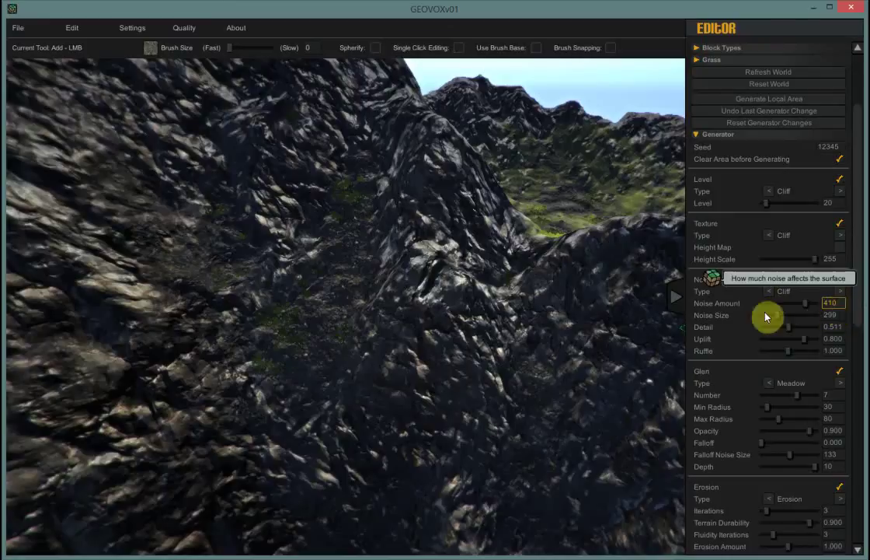
key("space")
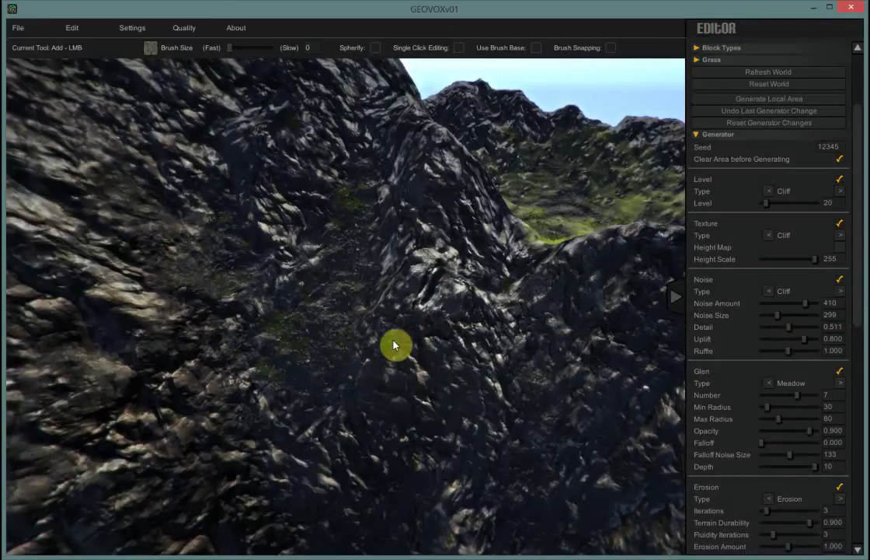
key("space")
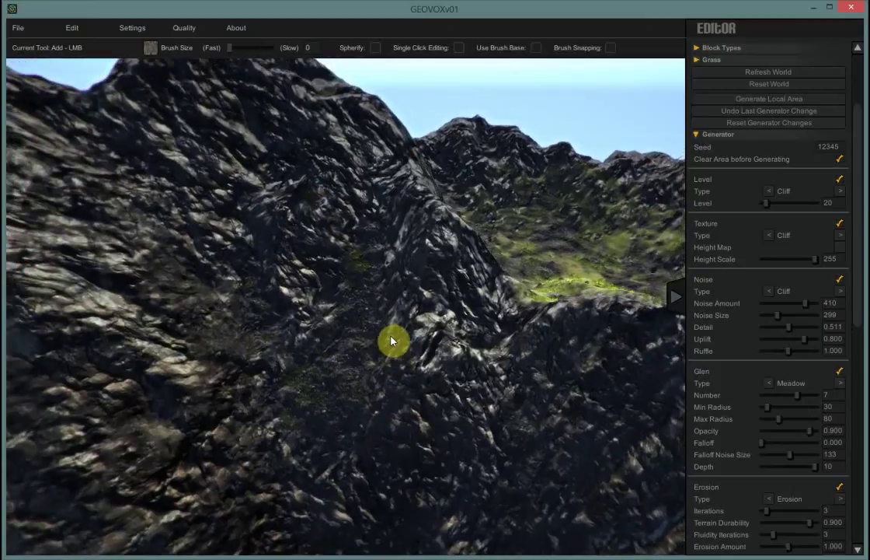
key("s")
key("s")
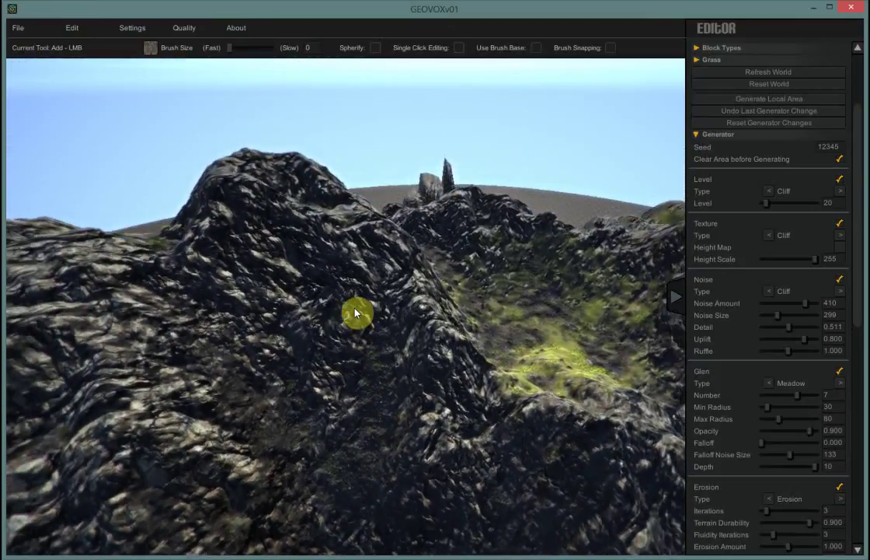
key("s")
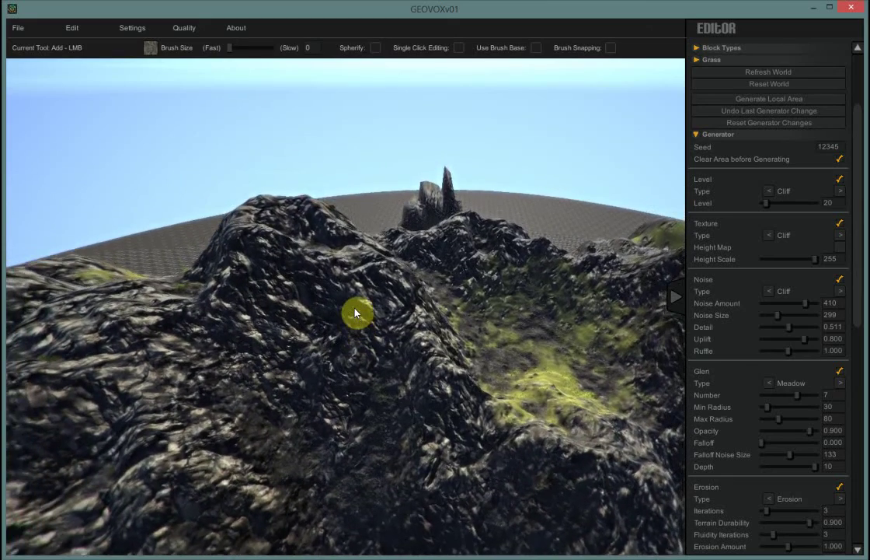
key("s")
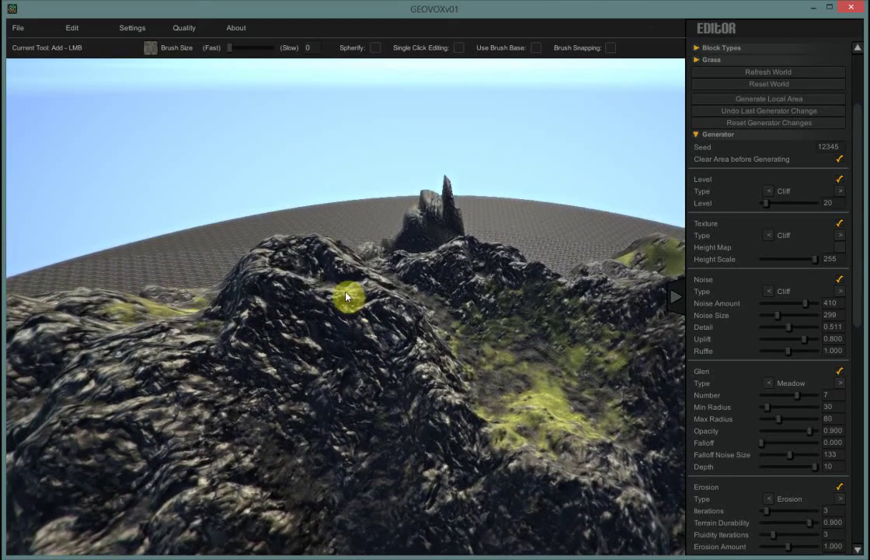
right_click_drag(346, 293, 289, 334)
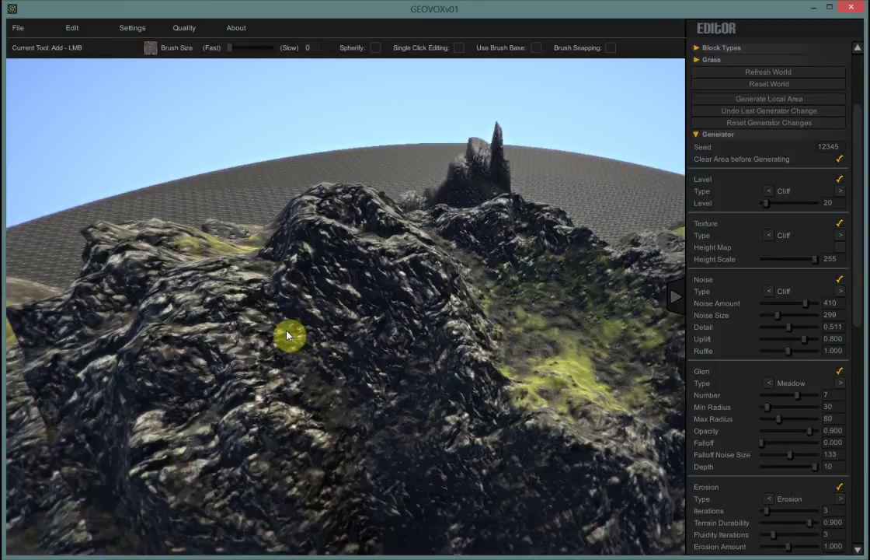
key("w")
right_click_drag(285, 349, 305, 261)
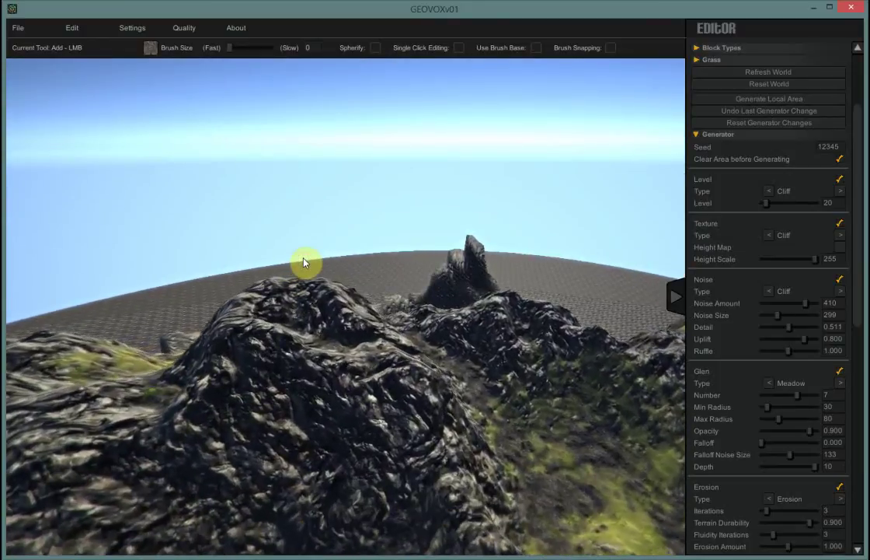
Turn on Fly Mode for moving over the regenerated terrain
key("w")
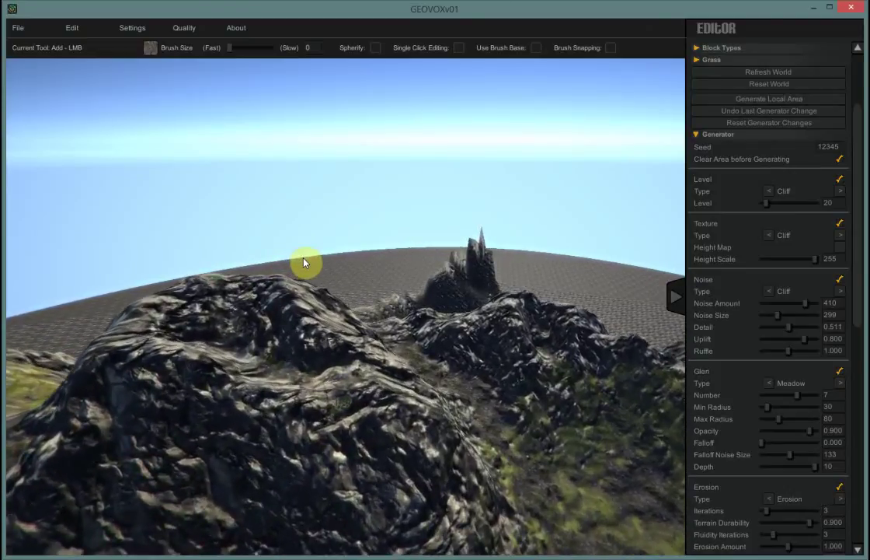
key("w")
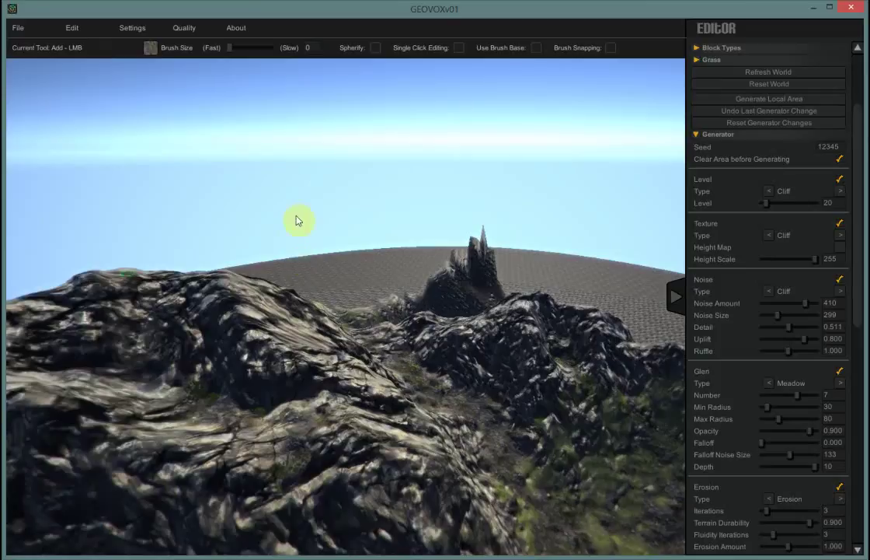
left_click(131, 28)
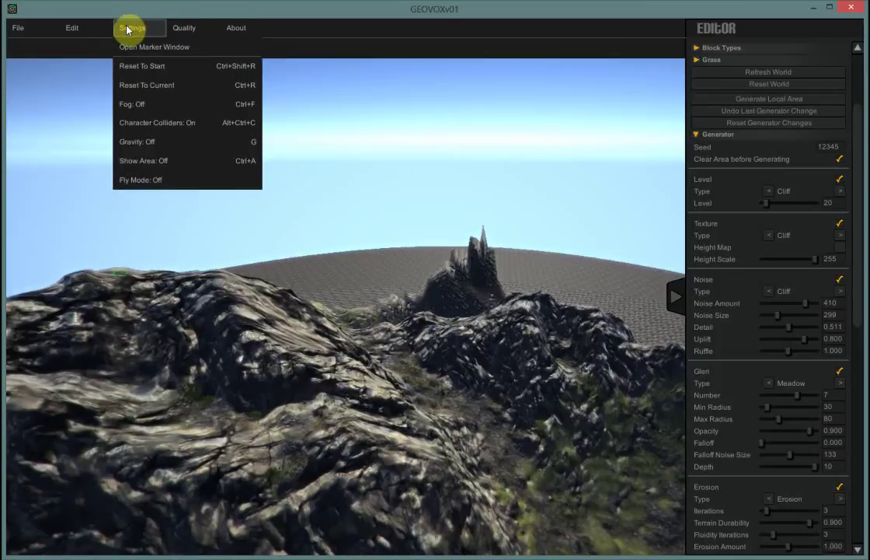
left_click(149, 183)
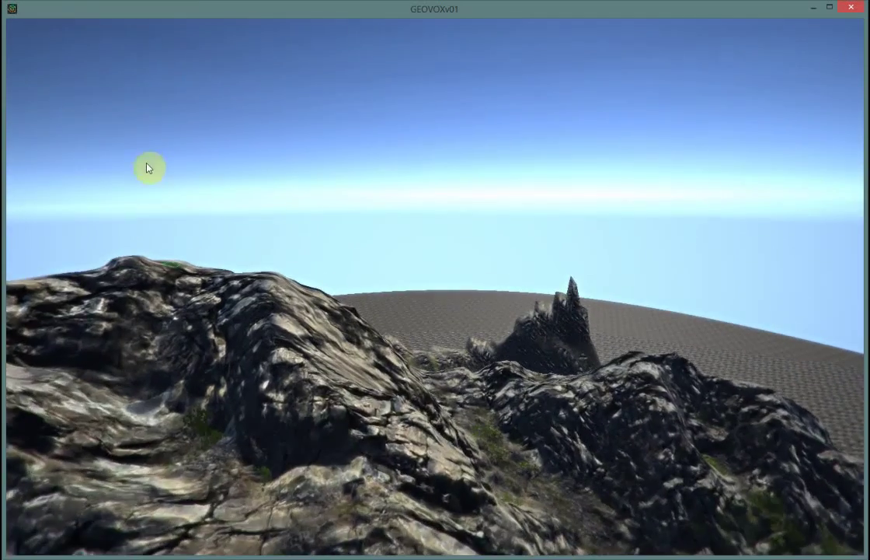
Fly forward over the rocky ridge and examine the spired peak, the grassy hollow below it and the surrounding cliffs
key("w")
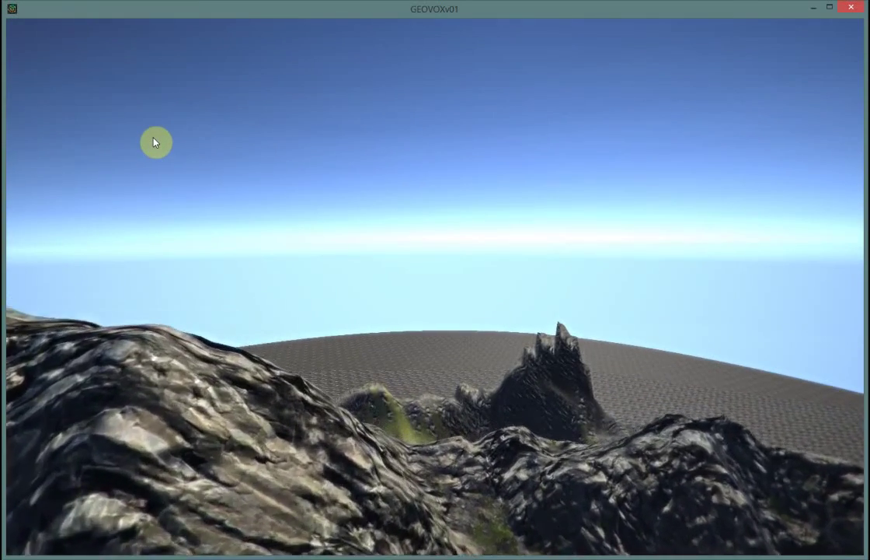
key("w")
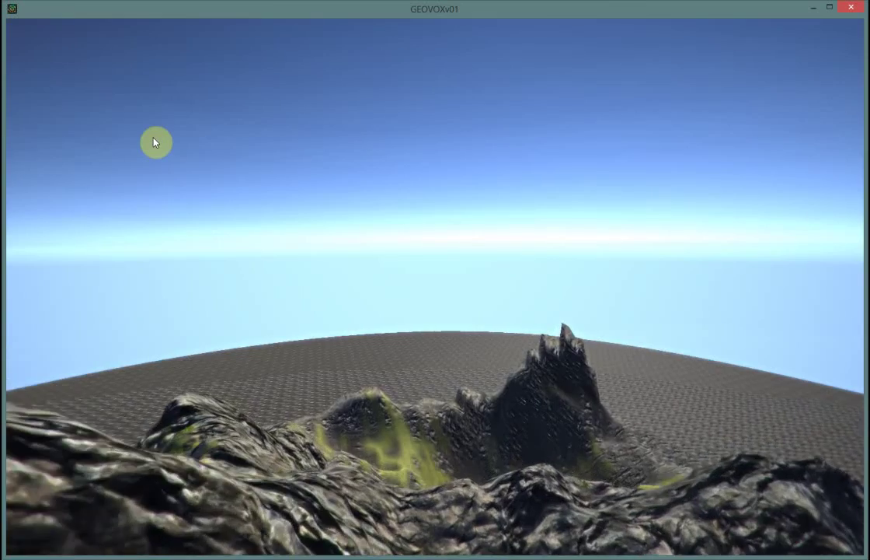
key("w")
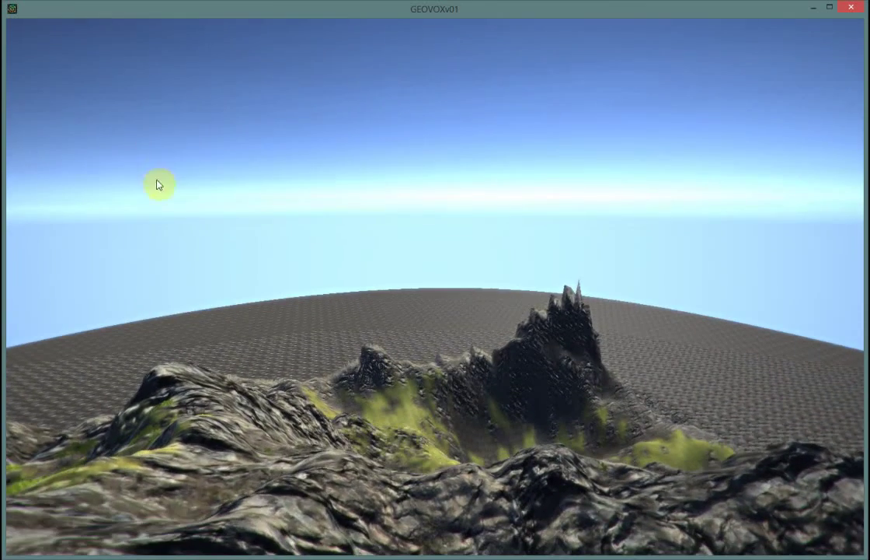
key("w")
key("w")
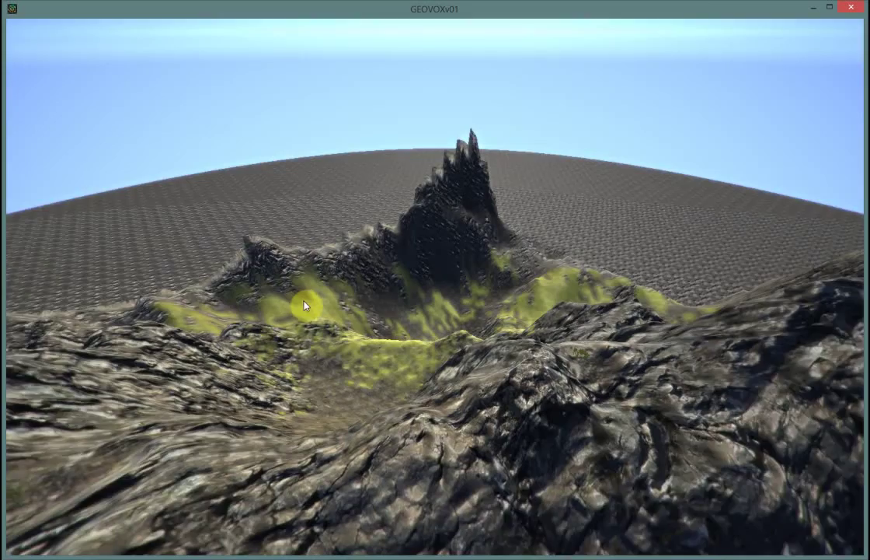
right_click_drag(305, 305, 326, 304)
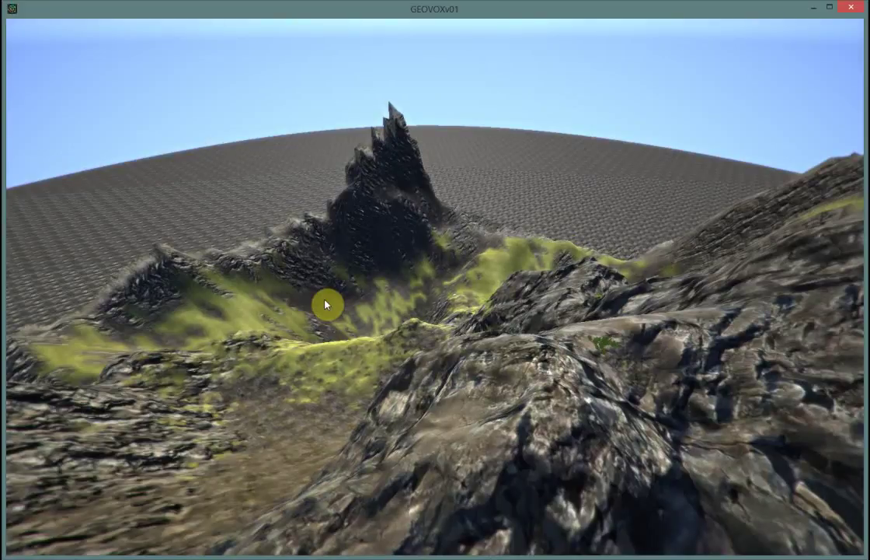
right_click_drag(327, 306, 224, 305)
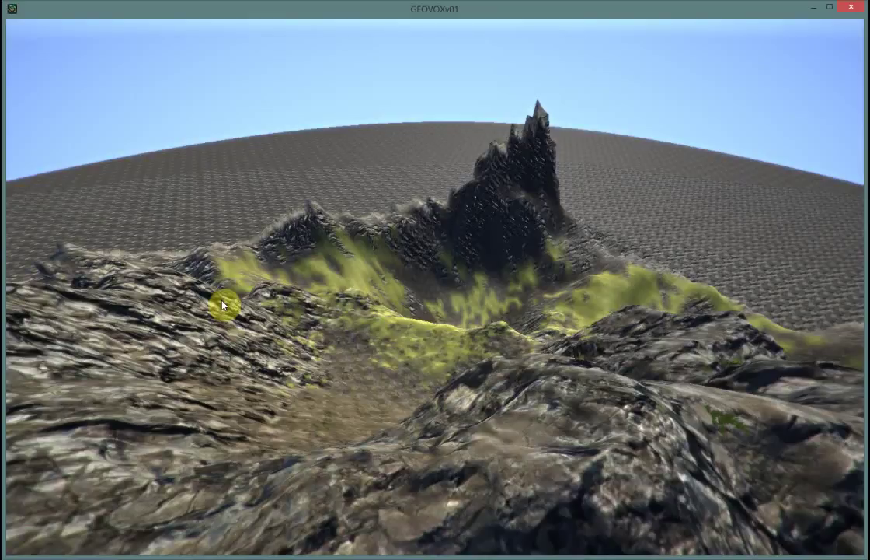